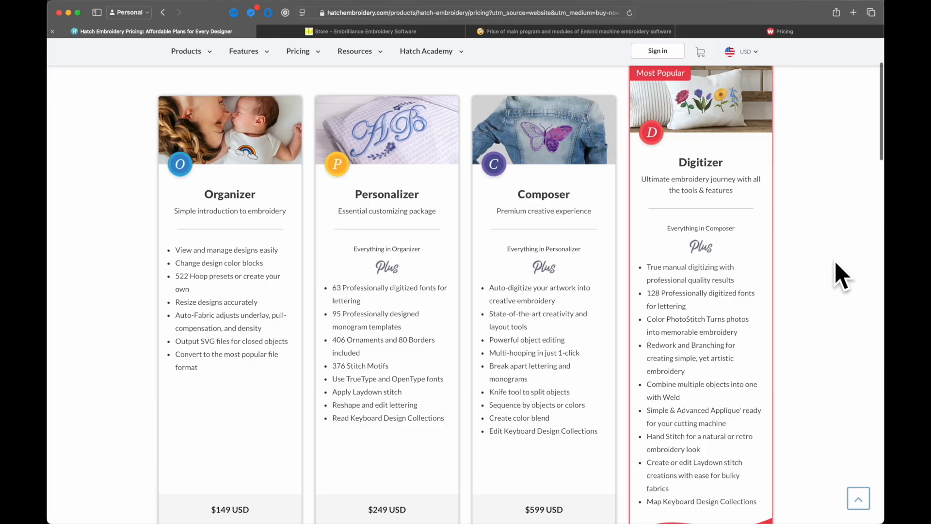
Compare the Hatch Embroidery plan prices with the Embrilliance StitchArtist and other product prices in its store
{"action": "scroll", "coordinate": [842, 275], "scroll_direction": "down", "scroll_amount": 2}
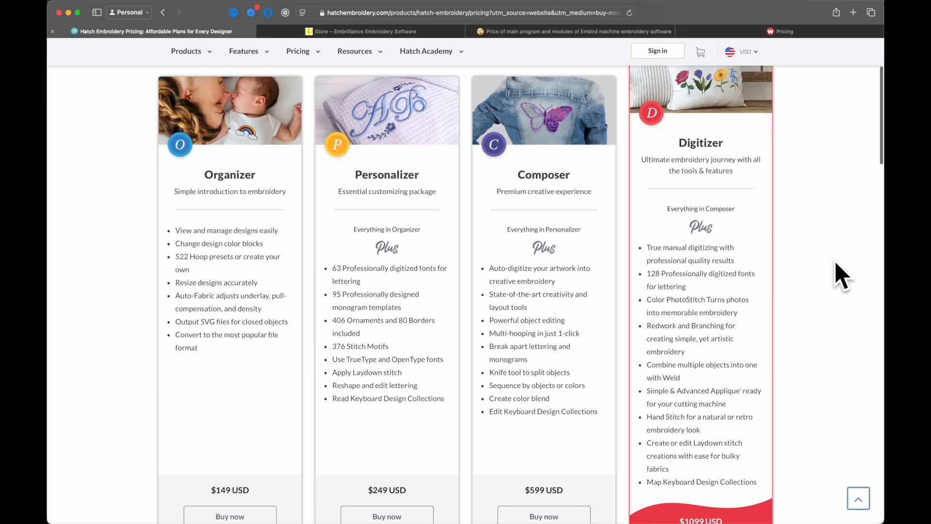
{"action": "scroll", "coordinate": [842, 276], "scroll_direction": "down", "scroll_amount": 3}
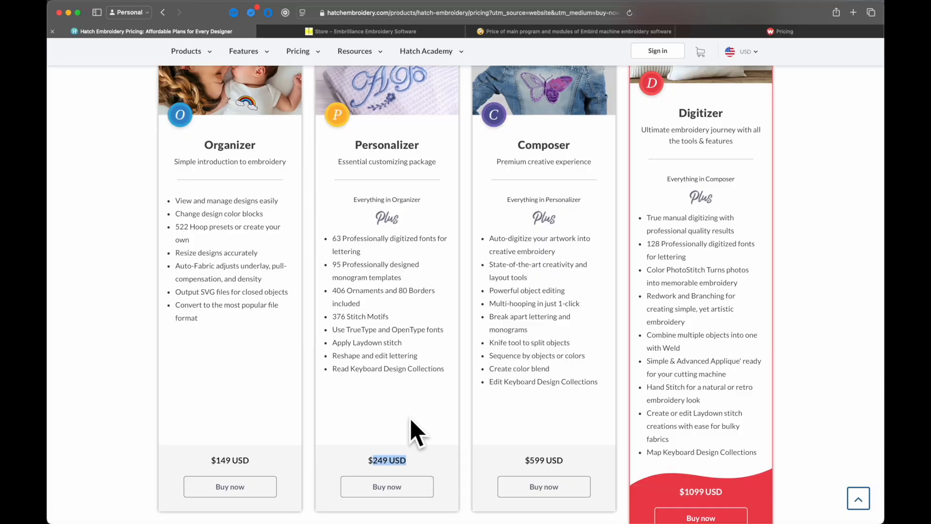
{"action": "scroll", "coordinate": [468, 399], "scroll_direction": "down", "scroll_amount": 8}
{"action": "key", "text": "ctrl+Tab"}
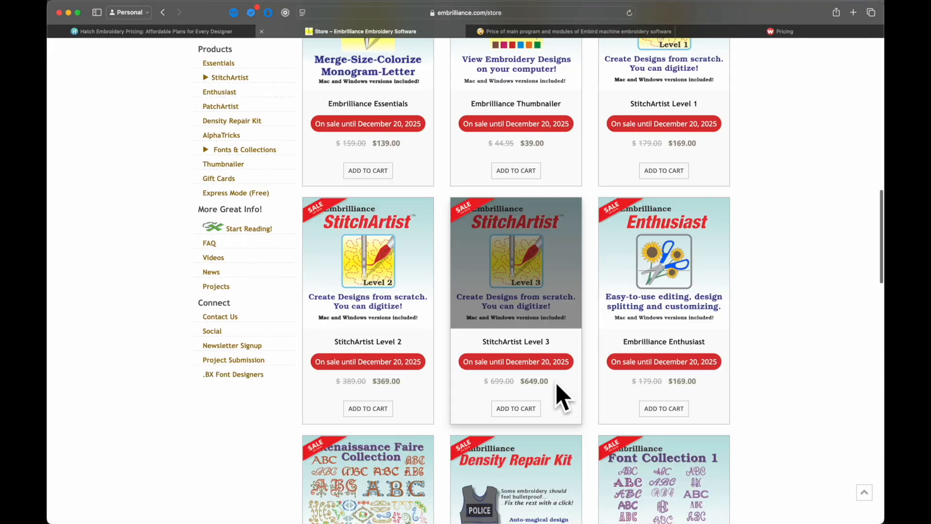
{"action": "left_click", "coordinate": [395, 382]}
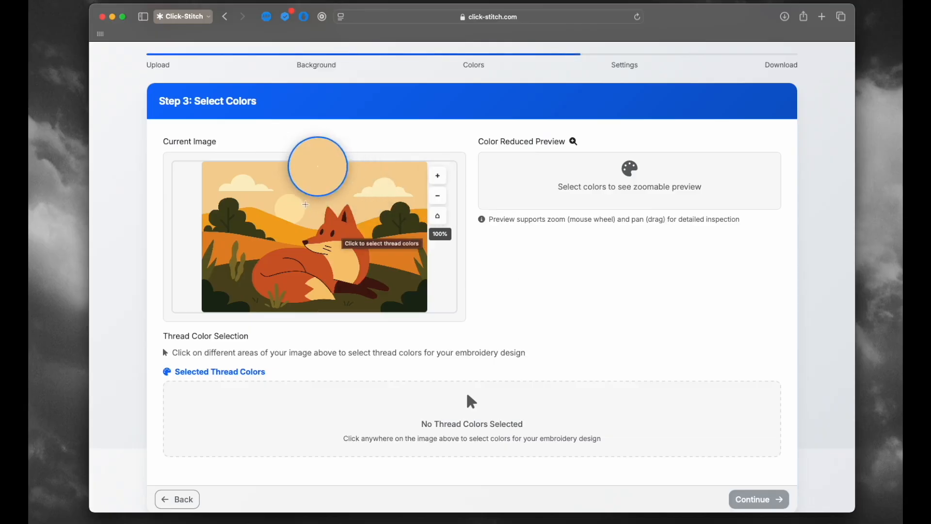
Pick the fox image's orange #CF5A27, cream #F7C773, dark brown #45190E and olive #52491E as thread colors
{"action": "left_click", "coordinate": [334, 229]}
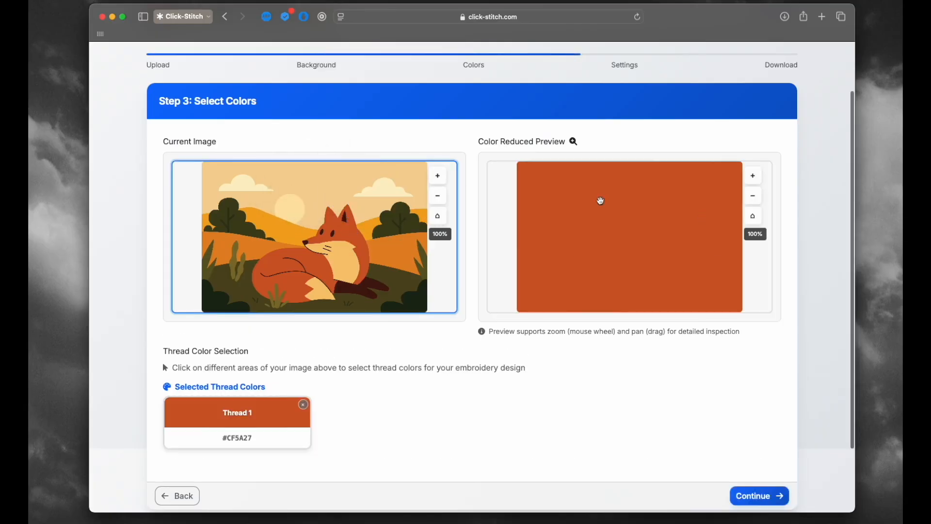
{"action": "left_click", "coordinate": [339, 256]}
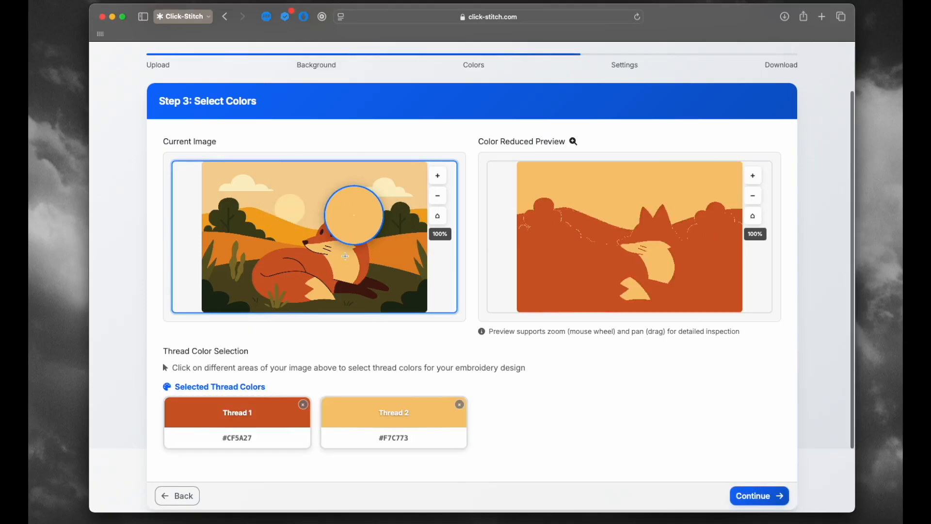
{"action": "left_click", "coordinate": [353, 290]}
{"action": "left_click", "coordinate": [248, 284]}
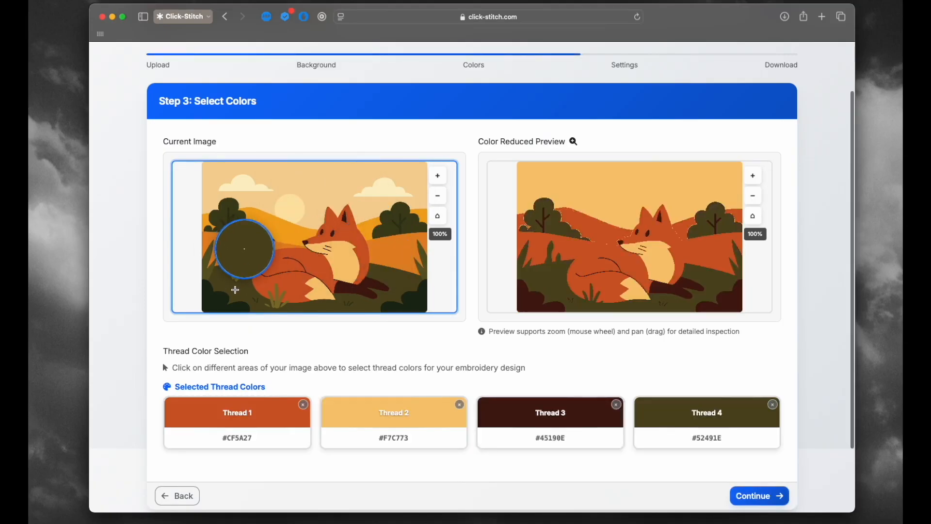
Add the sun, sky, hill and plant colors #FEE4A7, #F5D298, #F2A61D and #81702B as threads
{"action": "left_click", "coordinate": [329, 201]}
{"action": "left_click", "coordinate": [294, 204]}
{"action": "left_click", "coordinate": [305, 469]}
{"action": "left_click", "coordinate": [304, 470]}
{"action": "left_click", "coordinate": [293, 206]}
{"action": "left_click", "coordinate": [318, 198]}
{"action": "left_click", "coordinate": [267, 224]}
{"action": "left_click", "coordinate": [237, 258]}
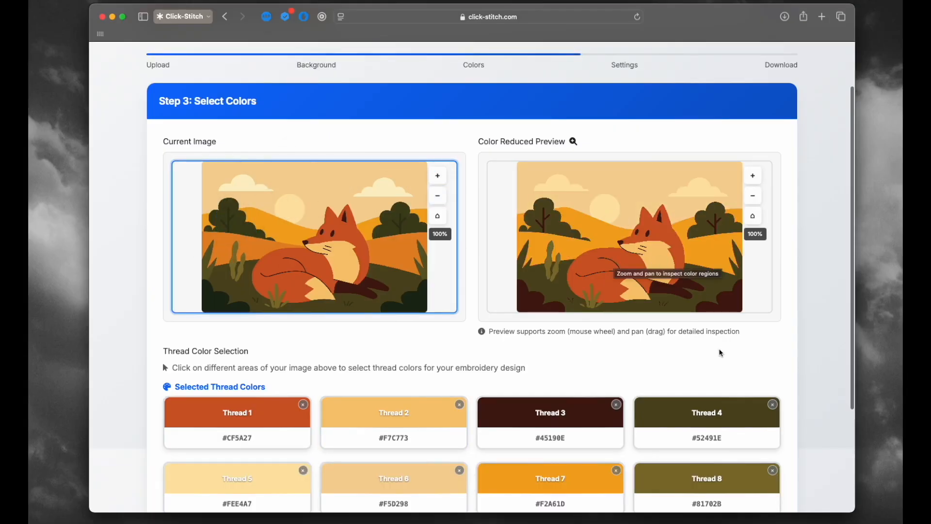
Process the fox design and confirm using 1 token to generate the embroidery file
{"action": "scroll", "coordinate": [699, 338], "scroll_direction": "down", "scroll_amount": 1}
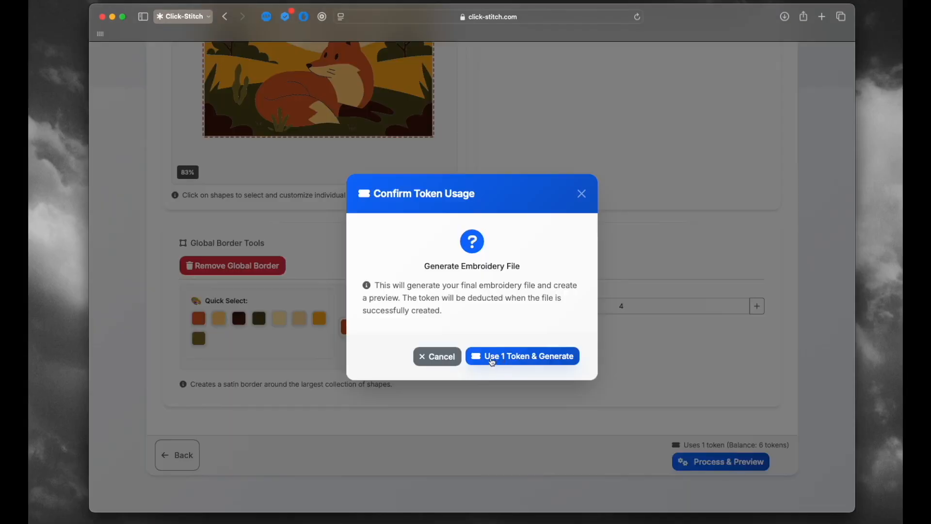
{"action": "left_click", "coordinate": [492, 363]}
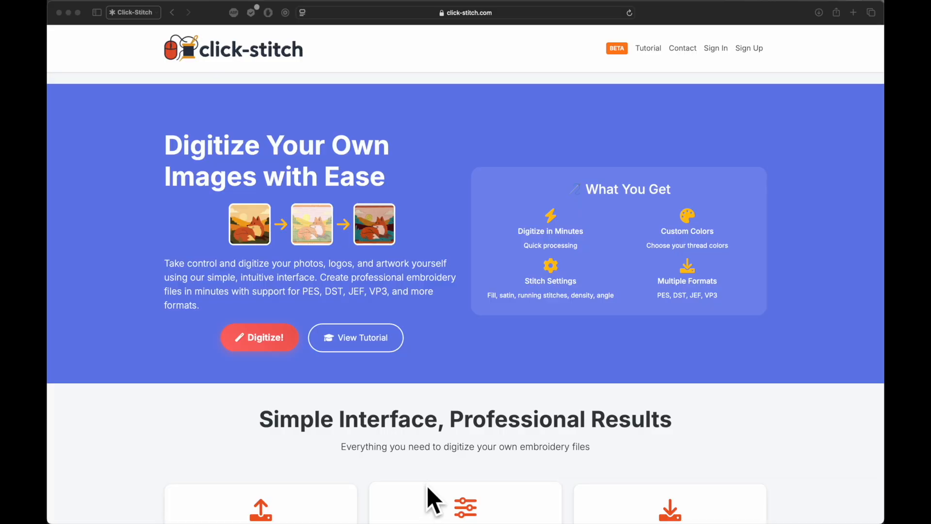
Sign in to the click-stitch account from the site's home page
{"action": "left_click", "coordinate": [488, 16]}
{"action": "left_click", "coordinate": [721, 126]}
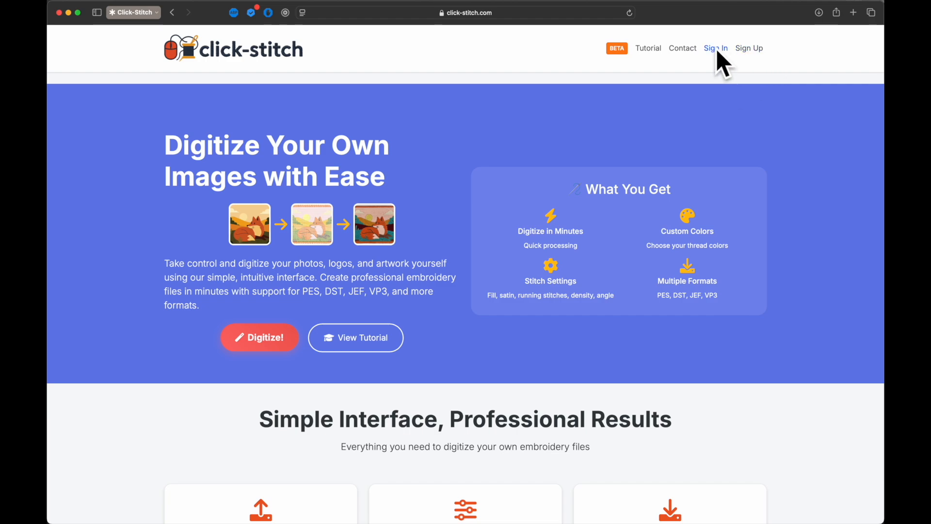
{"action": "left_click", "coordinate": [443, 181]}
{"action": "left_click", "coordinate": [439, 203]}
{"action": "left_click", "coordinate": [435, 270]}
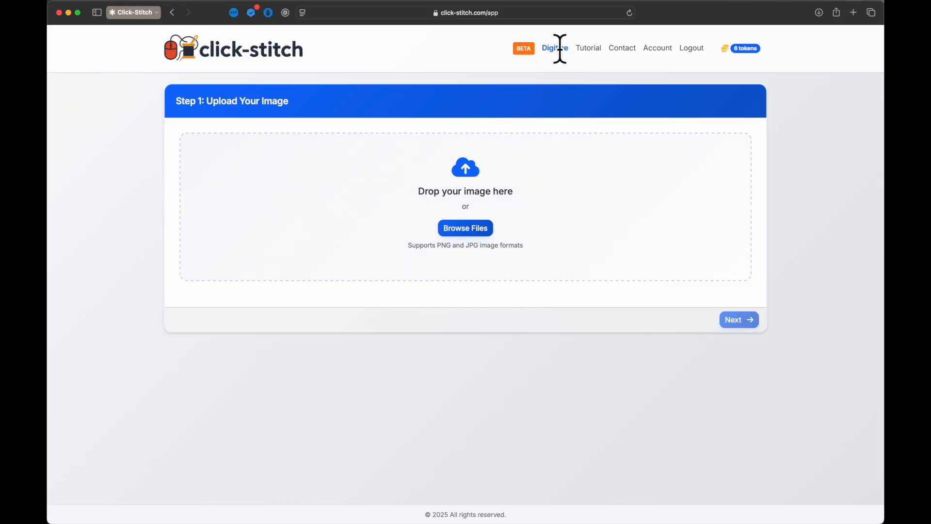
Start digitizing from the home page, upload the tiger image and proceed to background removal
{"action": "left_click", "coordinate": [260, 59]}
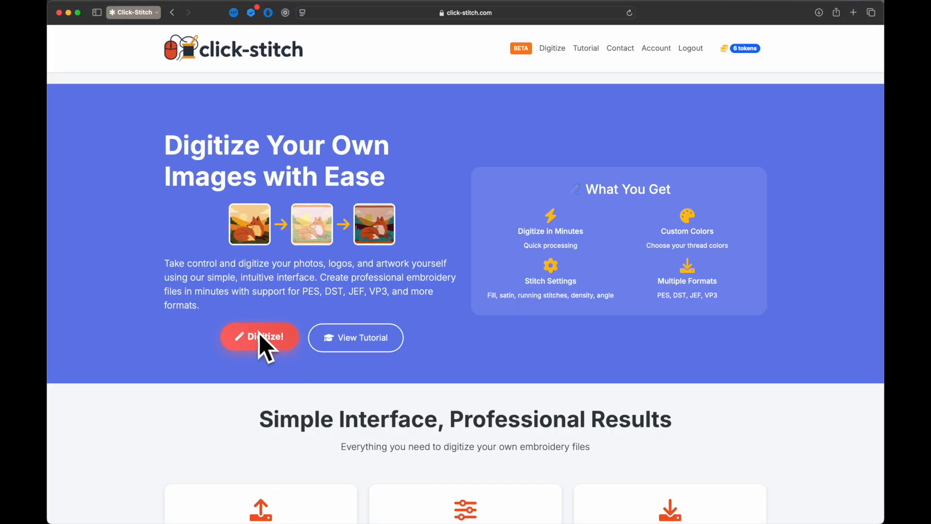
{"action": "left_click", "coordinate": [259, 334]}
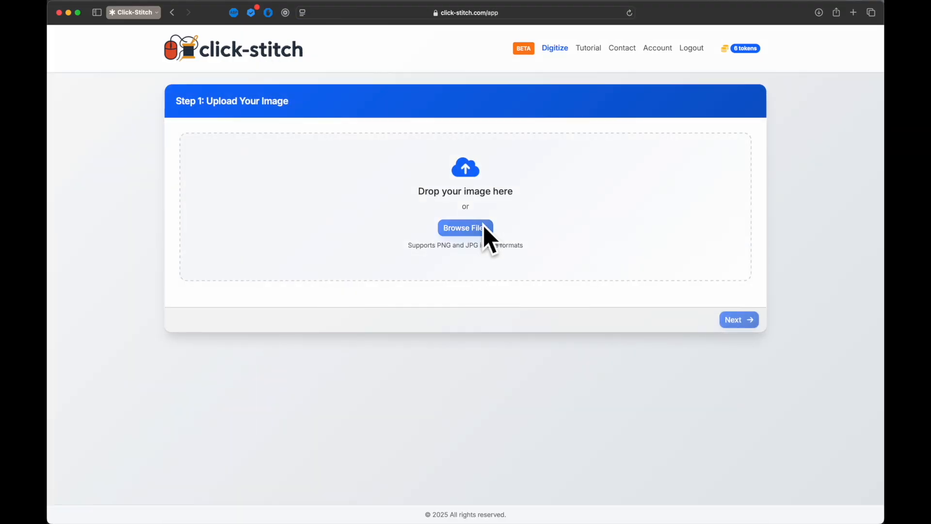
{"action": "left_click", "coordinate": [465, 228]}
{"action": "left_click", "coordinate": [413, 185]}
{"action": "double_click", "coordinate": [412, 185]}
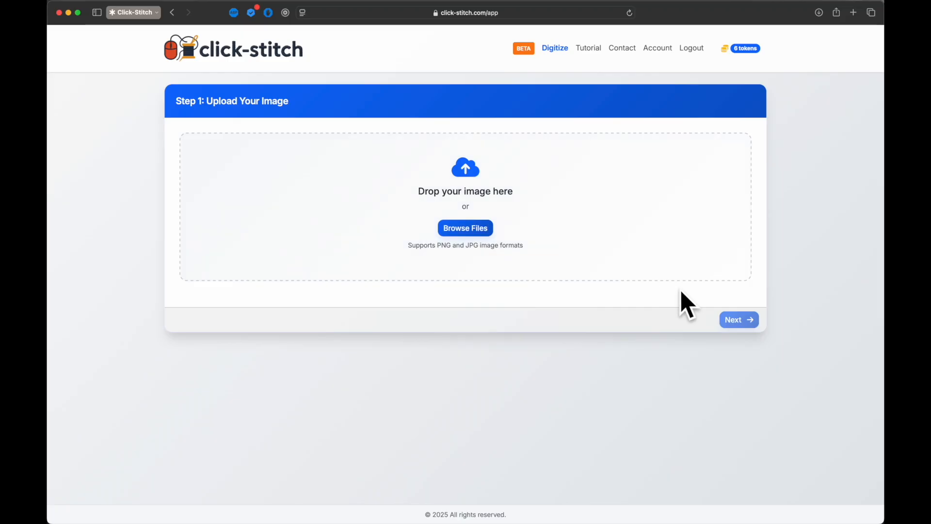
{"action": "left_click", "coordinate": [739, 318]}
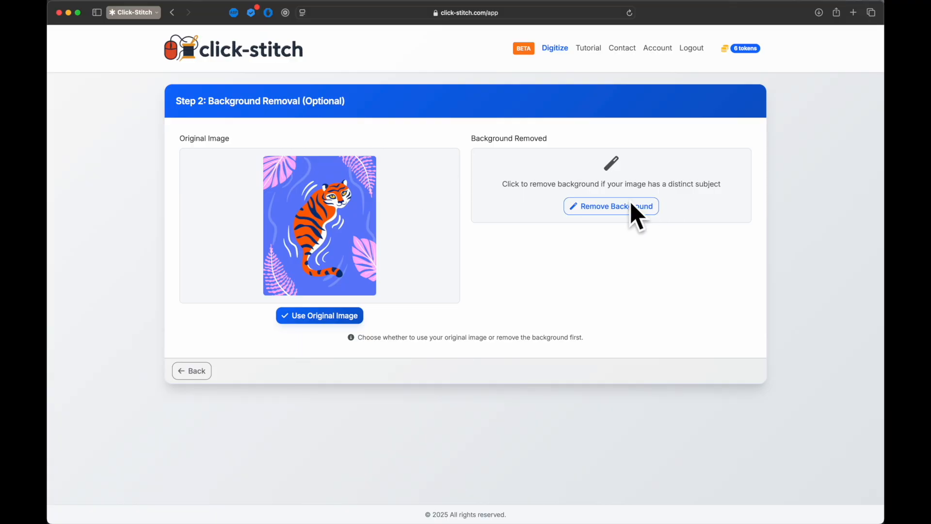
Try removing the tiger image's background, but proceed to color selection with the original image
{"action": "left_click", "coordinate": [614, 206]}
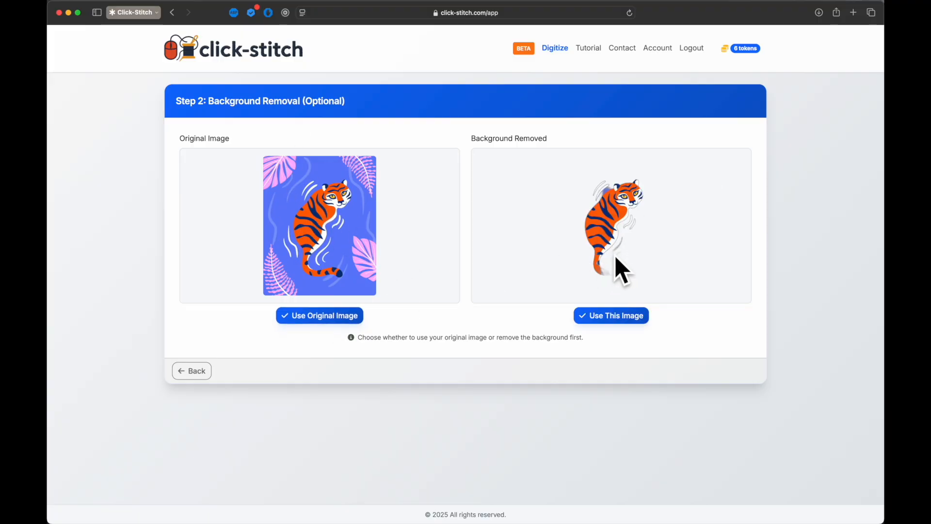
{"action": "left_click", "coordinate": [310, 314]}
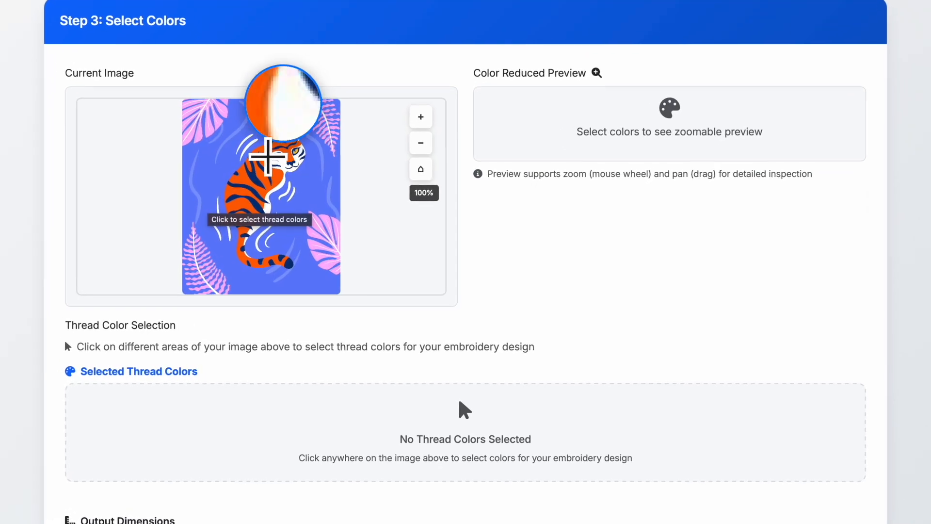
Pick background blue #6280FC, tiger orange #FC6202, stripe navy #073179 and face white #FFFFFF as thread colors
{"action": "left_click", "coordinate": [237, 97]}
{"action": "left_click", "coordinate": [219, 161]}
{"action": "left_click", "coordinate": [232, 162]}
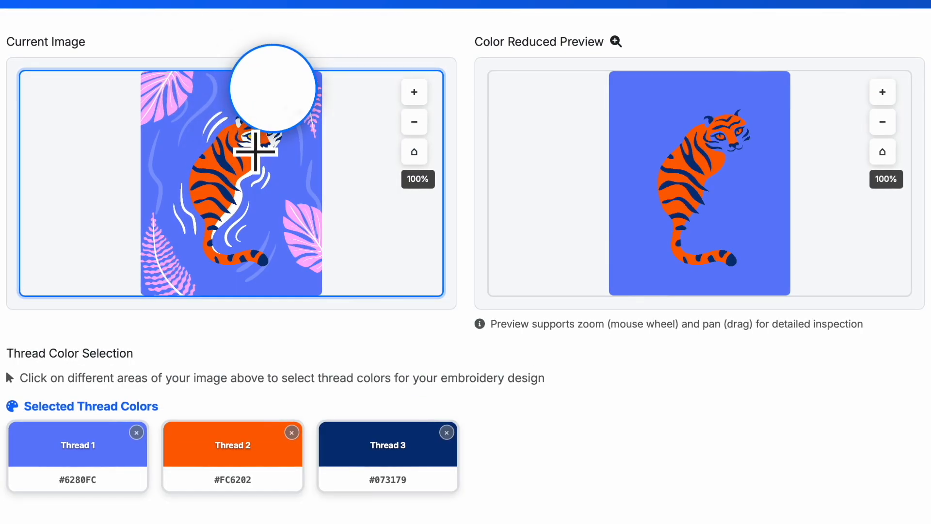
{"action": "left_click", "coordinate": [252, 143]}
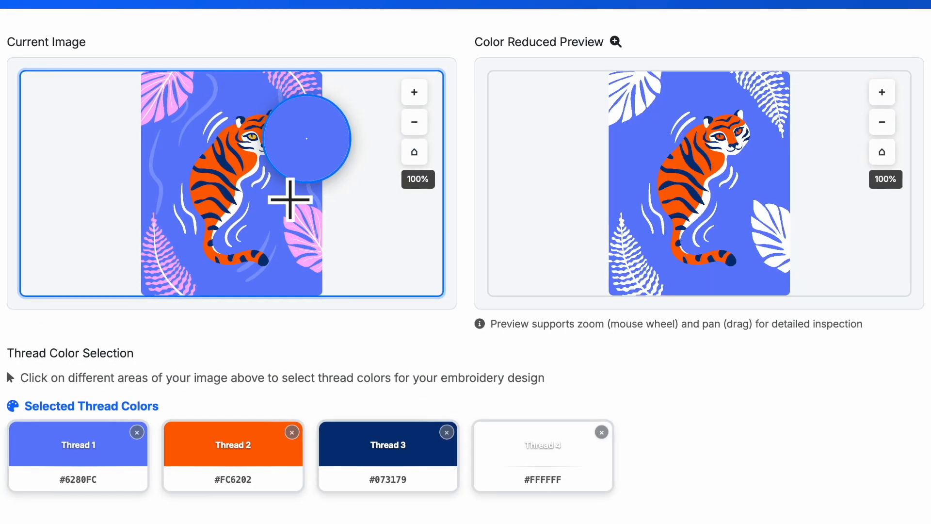
Add leaf pink #FEB2FD, light swirl blue #8099FD and tiger-eye yellow #FECB26 as thread colors
{"action": "scroll", "coordinate": [290, 200], "scroll_direction": "up", "scroll_amount": 15}
{"action": "left_click_drag", "start_coordinate": [310, 214], "coordinate": [149, 147]}
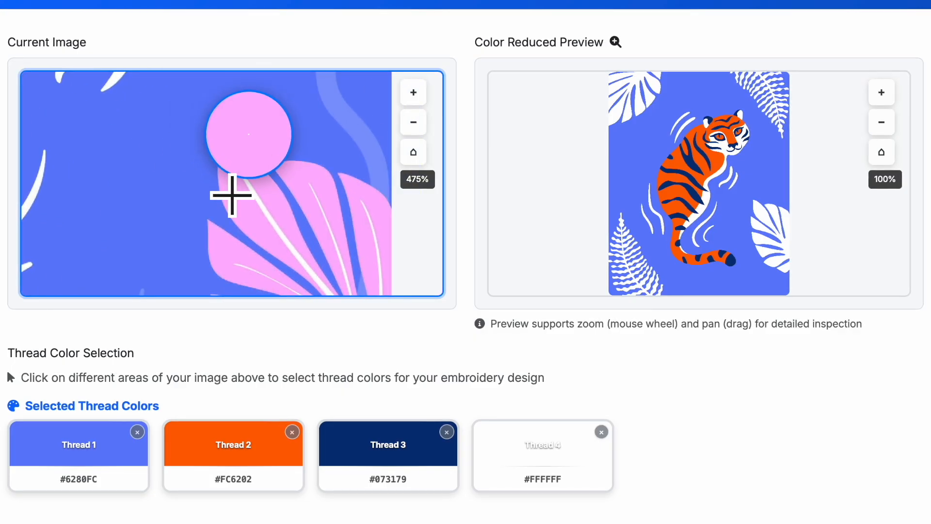
{"action": "left_click", "coordinate": [232, 195]}
{"action": "left_click_drag", "start_coordinate": [141, 187], "coordinate": [222, 339]}
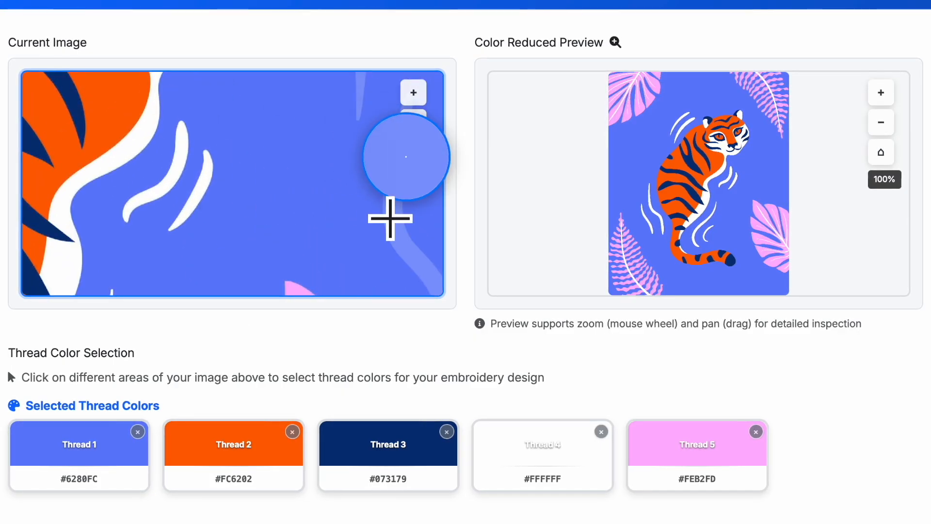
{"action": "left_click", "coordinate": [390, 218]}
{"action": "left_click_drag", "start_coordinate": [252, 139], "coordinate": [308, 315]}
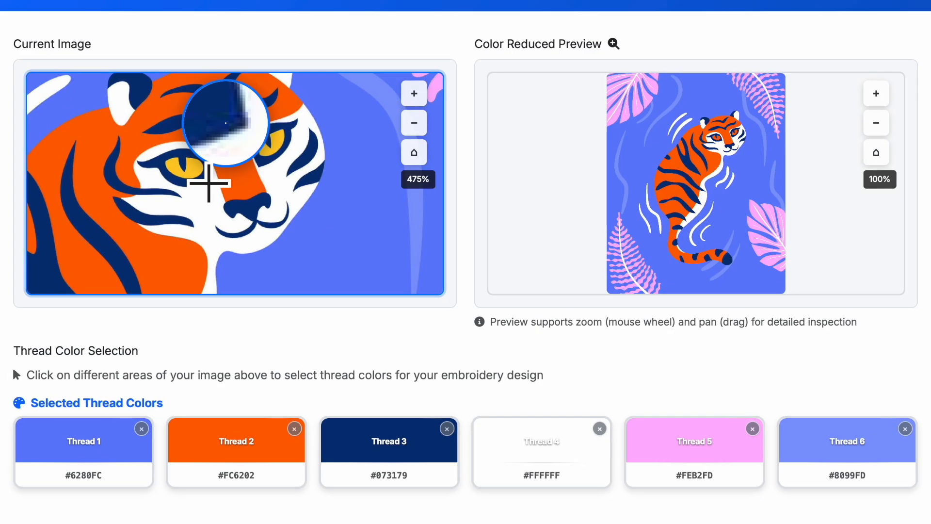
{"action": "left_click", "coordinate": [192, 165]}
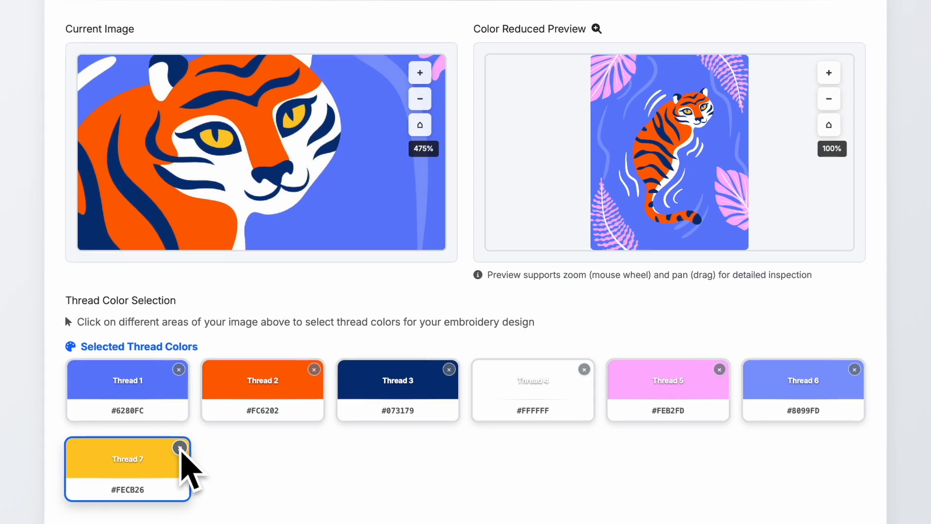
Remove the yellow #FECB26 thread and examine the tiger's eyes in the color reduced preview
{"action": "left_click", "coordinate": [179, 448]}
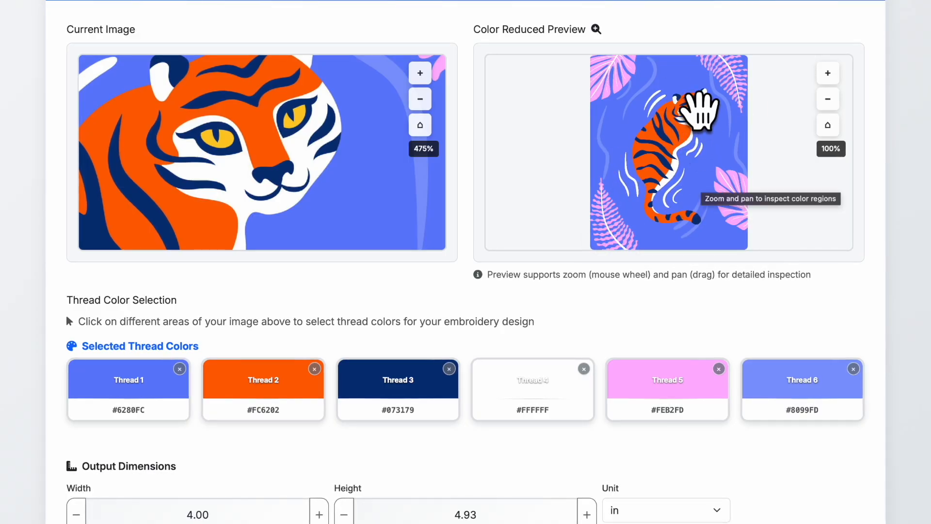
{"action": "scroll", "coordinate": [698, 111], "scroll_direction": "up", "scroll_amount": 5}
{"action": "left_click_drag", "start_coordinate": [690, 129], "coordinate": [634, 218]}
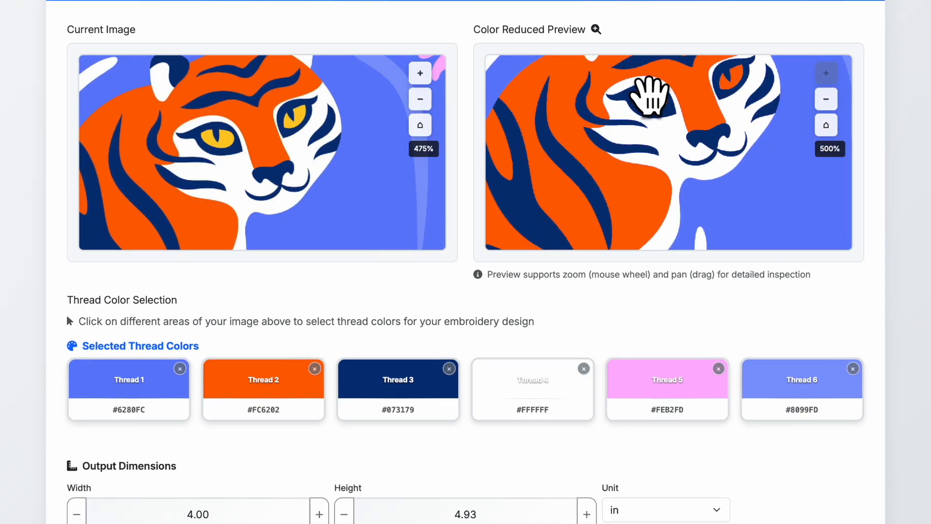
Add the tiger-eye yellow #FECB26 back as a thread and check the eyes in the color reduced preview
{"action": "left_click", "coordinate": [227, 139]}
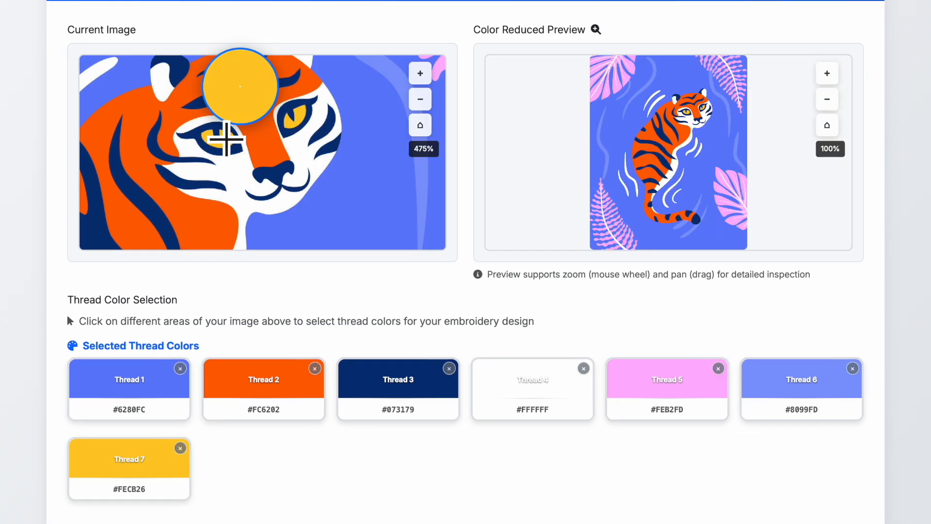
{"action": "scroll", "coordinate": [686, 110], "scroll_direction": "up", "scroll_amount": 5}
{"action": "left_click_drag", "start_coordinate": [691, 117], "coordinate": [586, 245]}
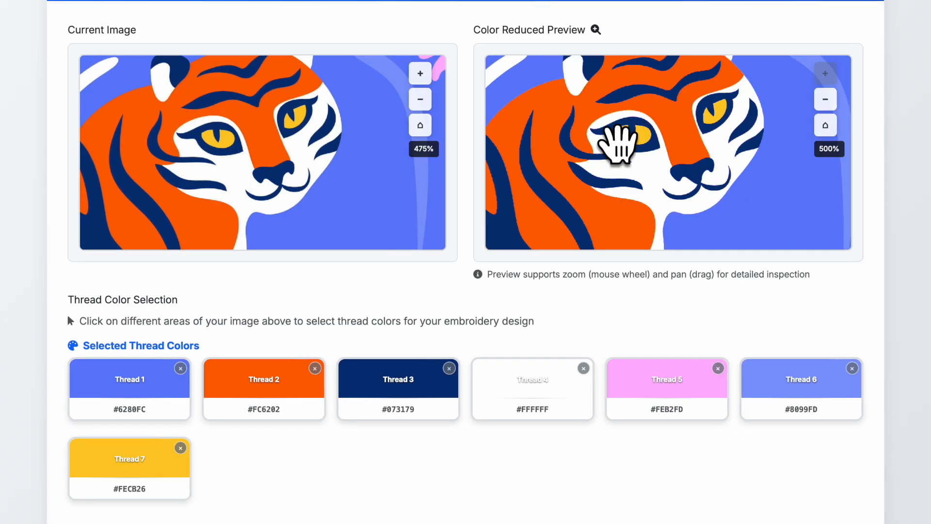
Review the output dimensions and unit options, keep inches, and continue to the stitch settings
{"action": "scroll", "coordinate": [354, 314], "scroll_direction": "down", "scroll_amount": 2}
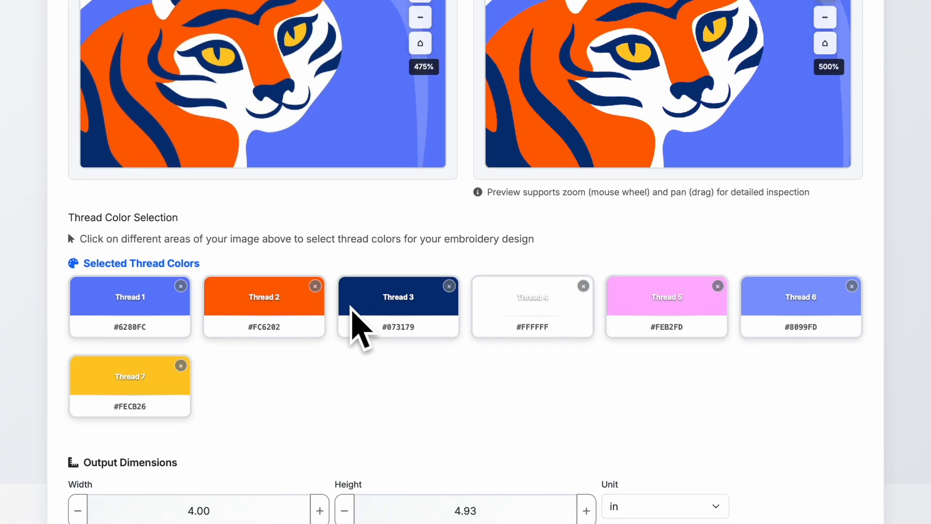
{"action": "scroll", "coordinate": [351, 308], "scroll_direction": "down", "scroll_amount": 4}
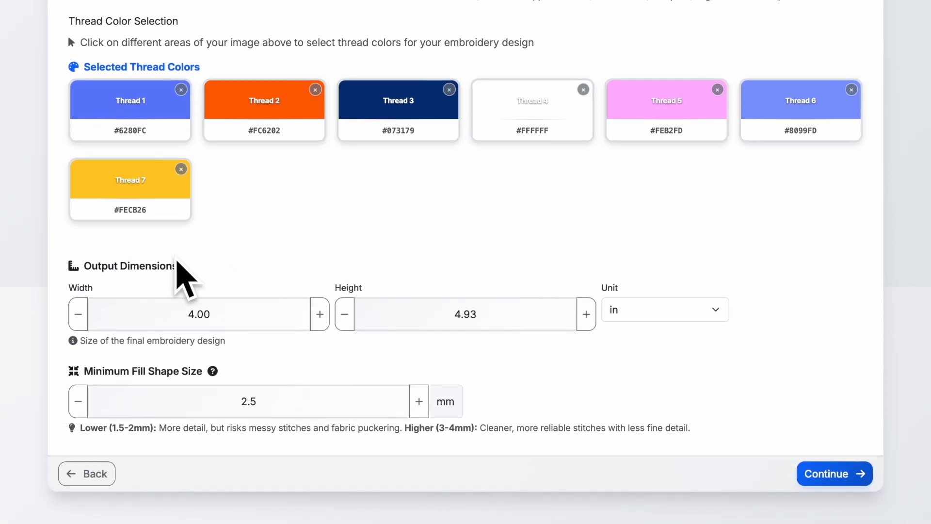
{"action": "left_click_drag", "start_coordinate": [177, 266], "coordinate": [117, 265]}
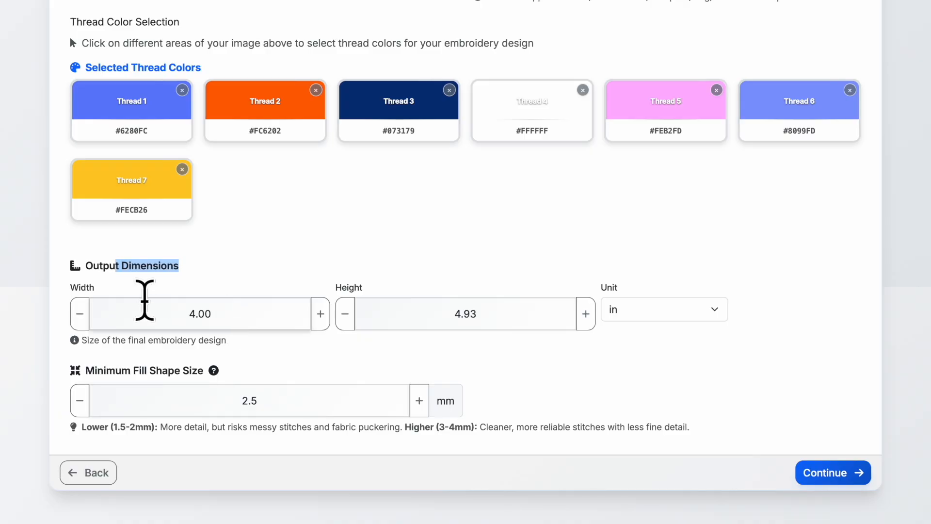
{"action": "left_click", "coordinate": [723, 312]}
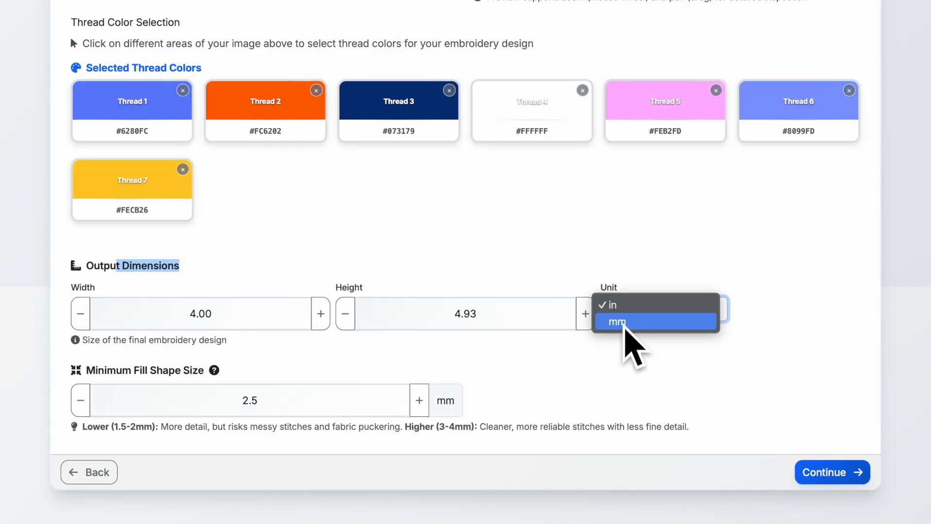
{"action": "left_click", "coordinate": [603, 357]}
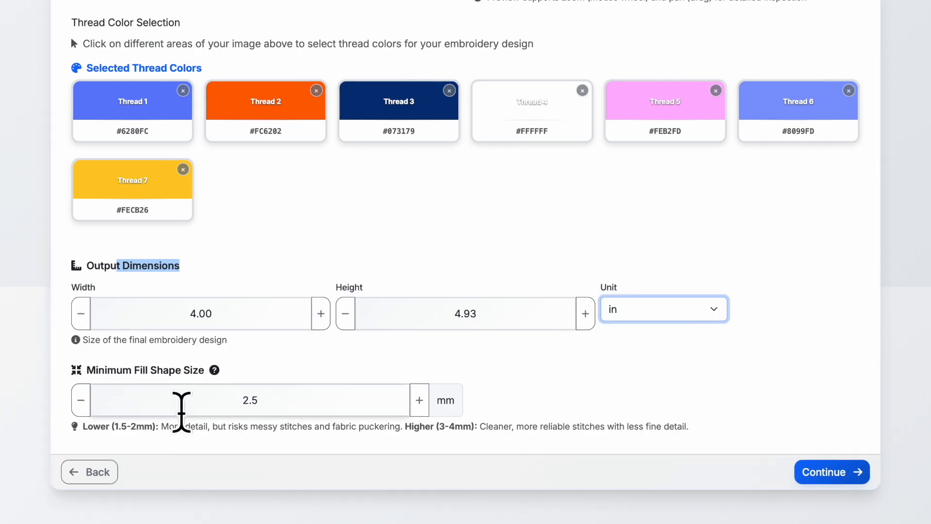
{"action": "left_click", "coordinate": [827, 467]}
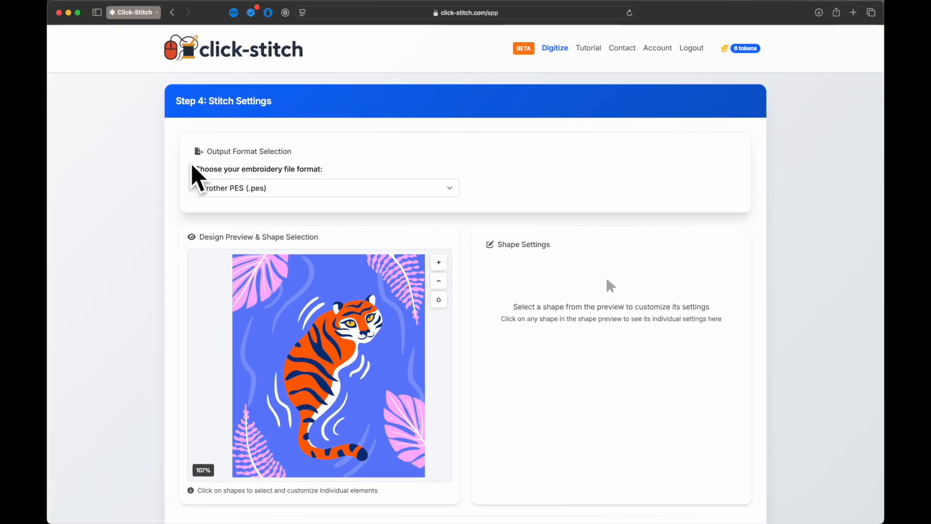
Review the embroidery file formats, keep Brother PES (.pes), and examine the fill stitch and border settings of the tiger's orange body shape
{"action": "left_click", "coordinate": [232, 188]}
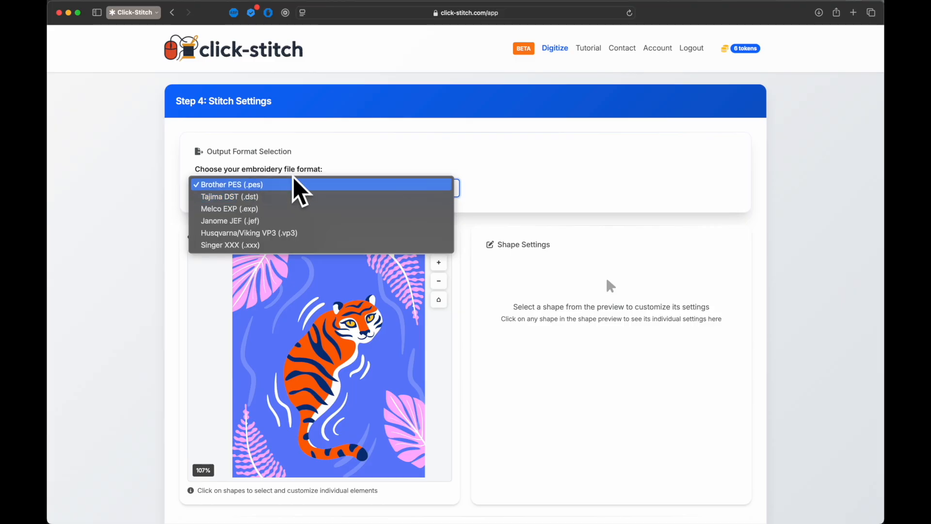
{"action": "left_click", "coordinate": [478, 187]}
{"action": "scroll", "coordinate": [378, 223], "scroll_direction": "down", "scroll_amount": 3}
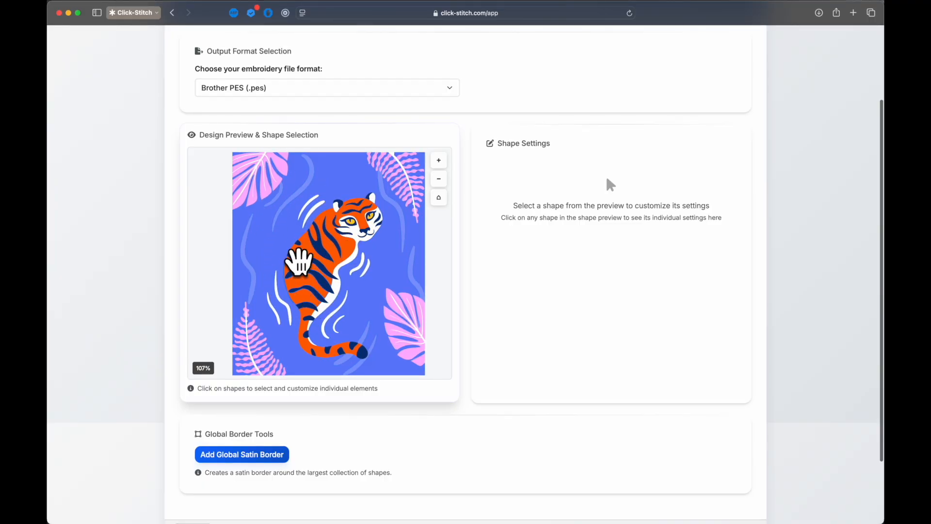
{"action": "left_click", "coordinate": [301, 250]}
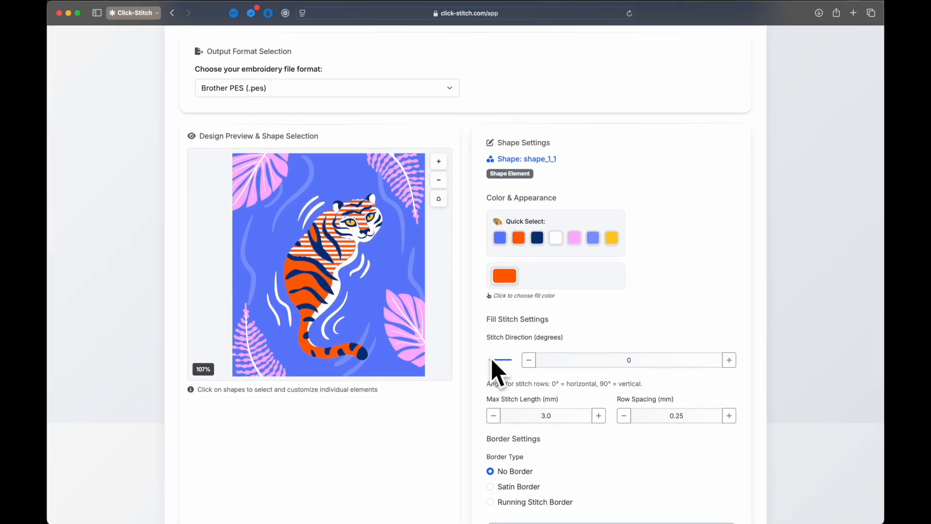
{"action": "scroll", "coordinate": [654, 260], "scroll_direction": "down", "scroll_amount": 1}
{"action": "scroll", "coordinate": [657, 270], "scroll_direction": "down", "scroll_amount": 5}
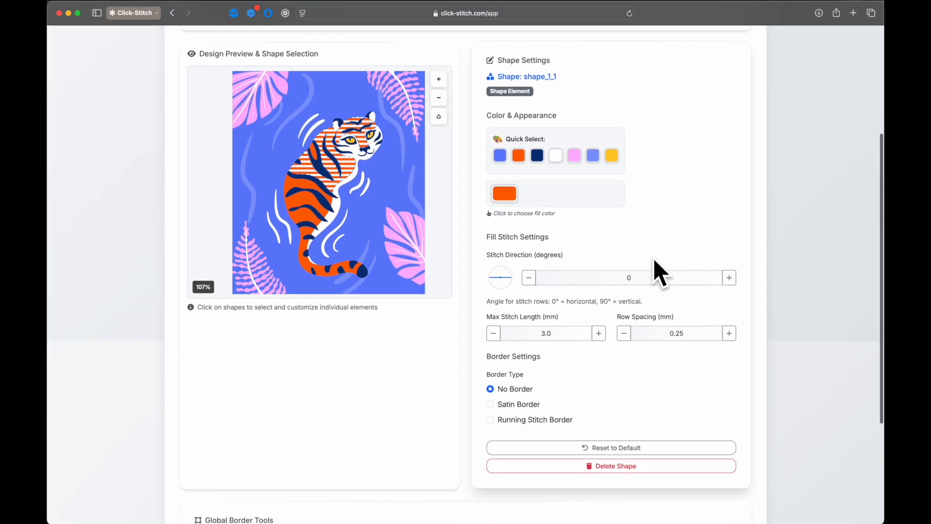
Add a global satin border around the tiger design and color it with the navy thread
{"action": "left_click", "coordinate": [243, 458]}
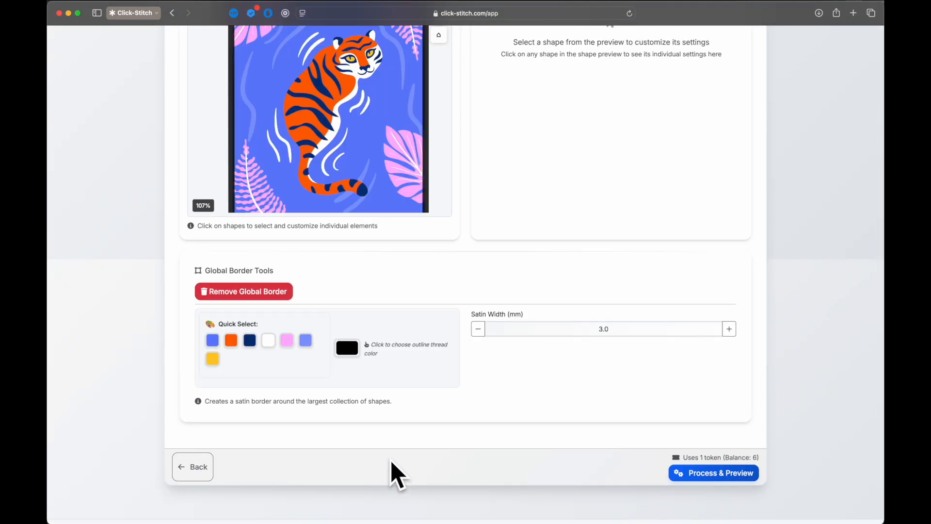
{"action": "scroll", "coordinate": [505, 207], "scroll_direction": "up", "scroll_amount": 3}
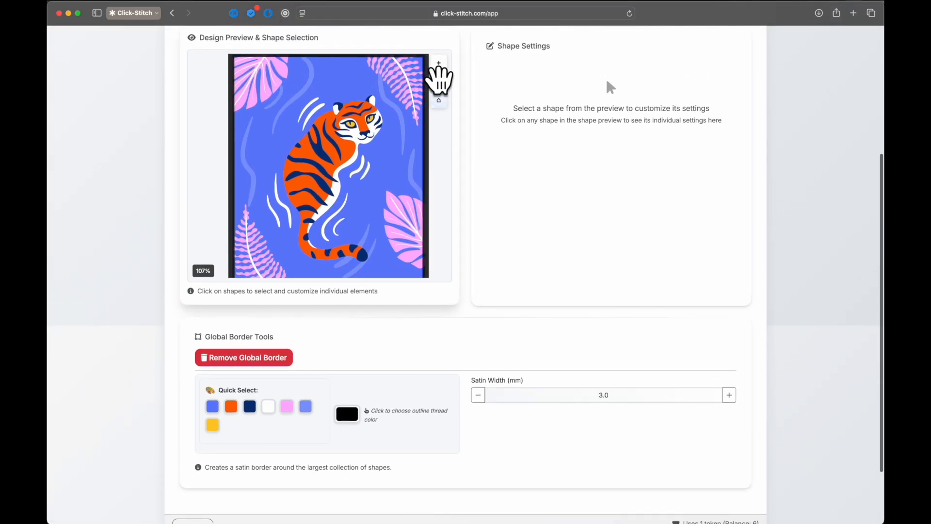
{"action": "left_click", "coordinate": [439, 82]}
{"action": "left_click_drag", "start_coordinate": [354, 125], "coordinate": [368, 141]}
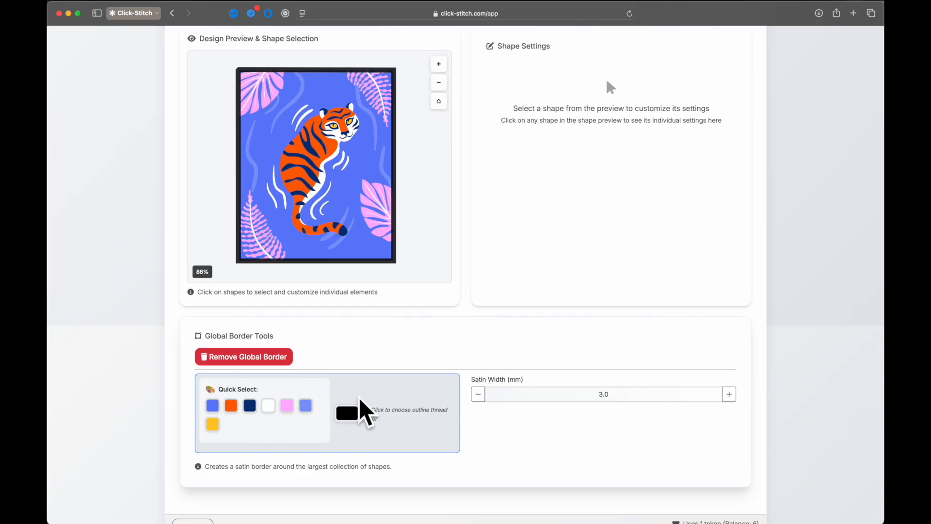
{"action": "left_click", "coordinate": [232, 406]}
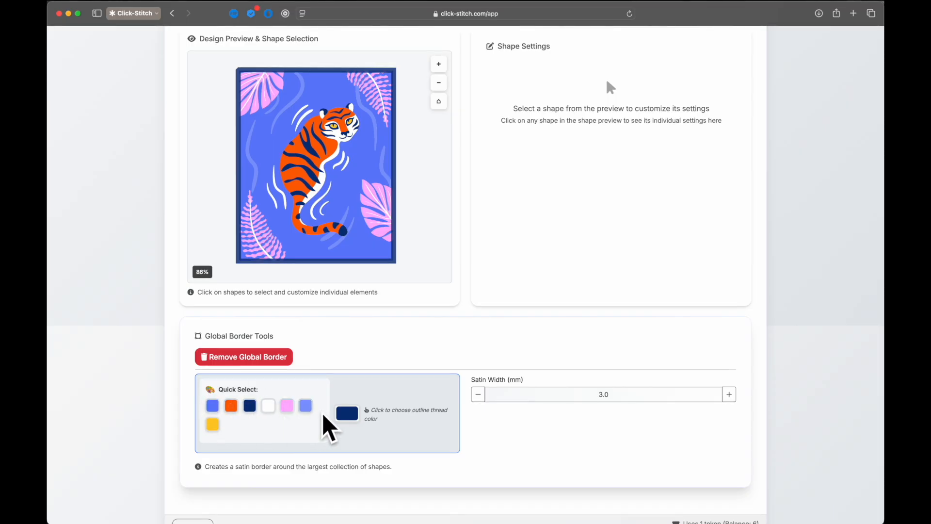
Try narrower and wider satin widths on the global border and return the width to 3 mm
{"action": "left_click", "coordinate": [478, 394]}
{"action": "left_click", "coordinate": [478, 395]}
{"action": "left_click", "coordinate": [478, 394]}
{"action": "left_click", "coordinate": [478, 394]}
{"action": "left_click", "coordinate": [729, 394]}
{"action": "left_click", "coordinate": [729, 395]}
{"action": "left_click", "coordinate": [729, 395]}
{"action": "left_click", "coordinate": [729, 394]}
{"action": "left_click", "coordinate": [479, 393]}
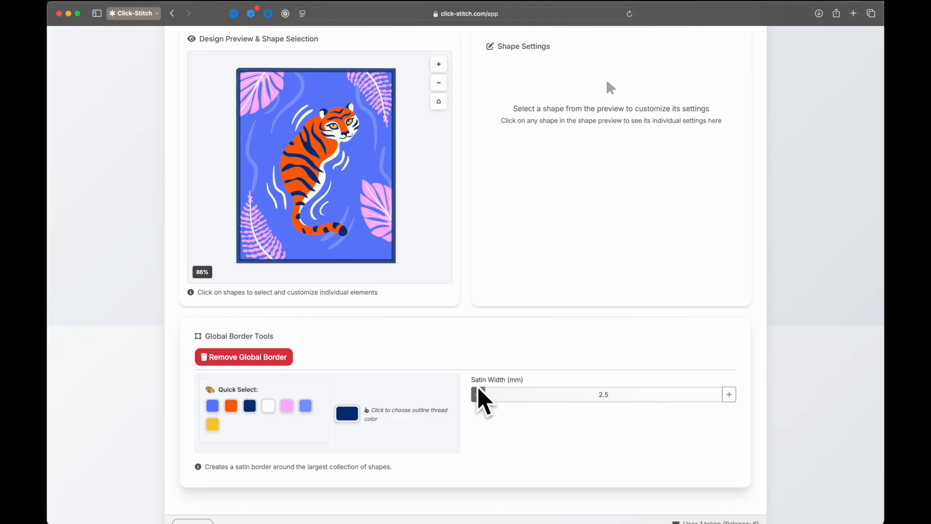
{"action": "left_click", "coordinate": [729, 394]}
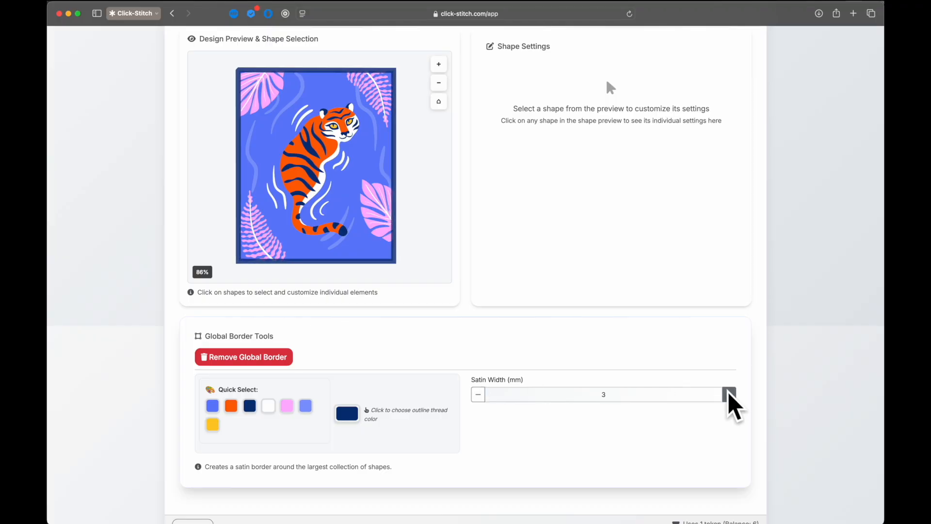
Request processing and a preview of the bordered tiger design
{"action": "scroll", "coordinate": [776, 410], "scroll_direction": "down", "scroll_amount": 3}
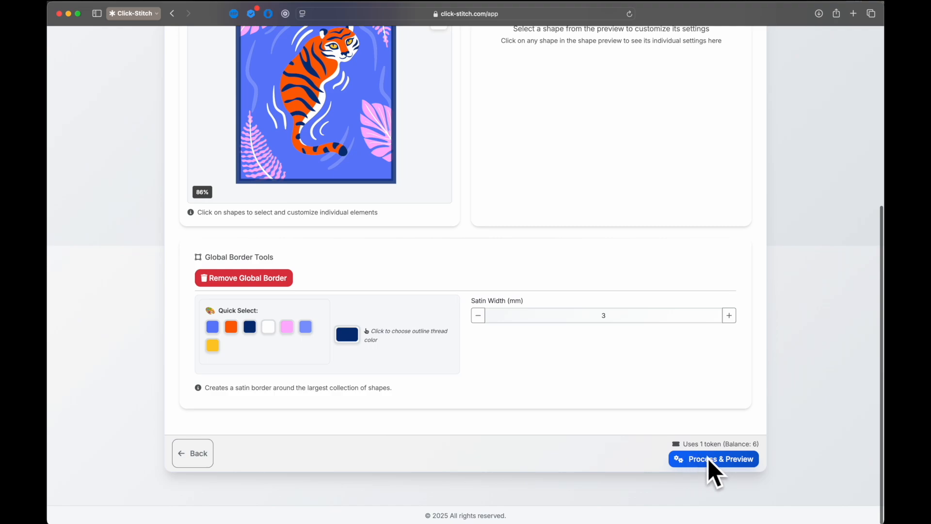
{"action": "left_click", "coordinate": [708, 458]}
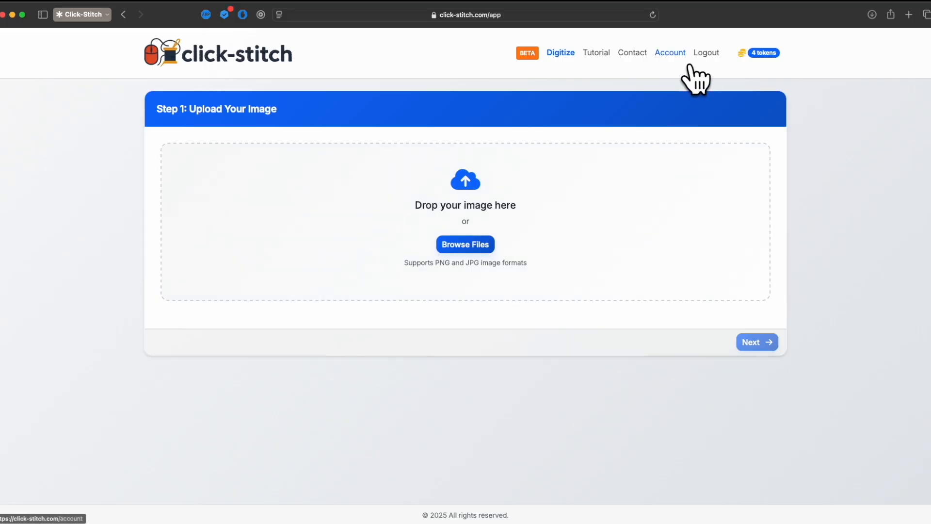
Open the account page and look over the token balance and the beta testing tokens
{"action": "left_click", "coordinate": [679, 59]}
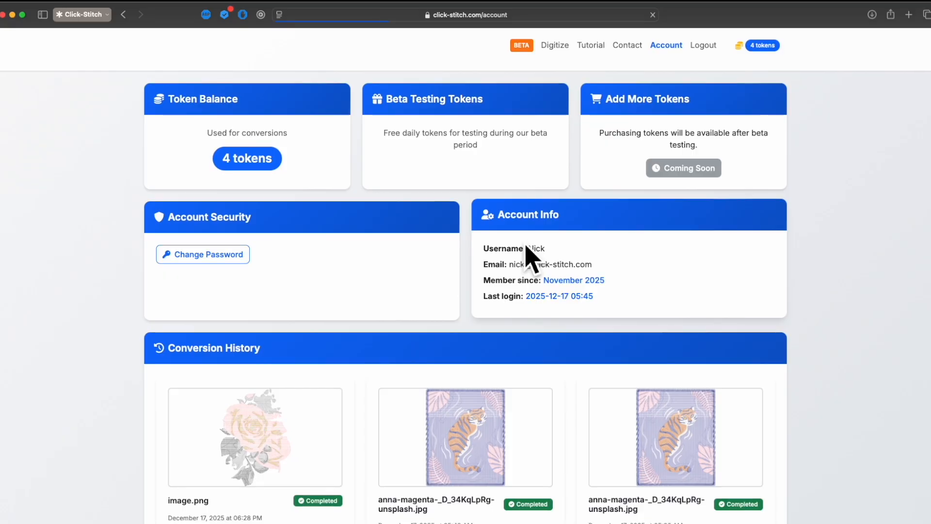
{"action": "left_click", "coordinate": [464, 180]}
{"action": "left_click", "coordinate": [557, 278]}
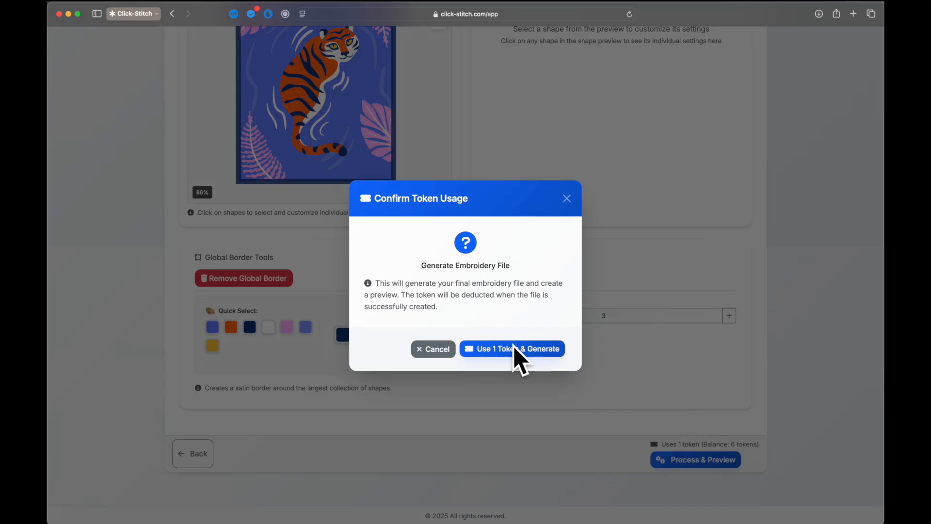
Generate the embroidery file using 1 token and examine the detailed embroidery preview of the tiger
{"action": "left_click", "coordinate": [507, 349]}
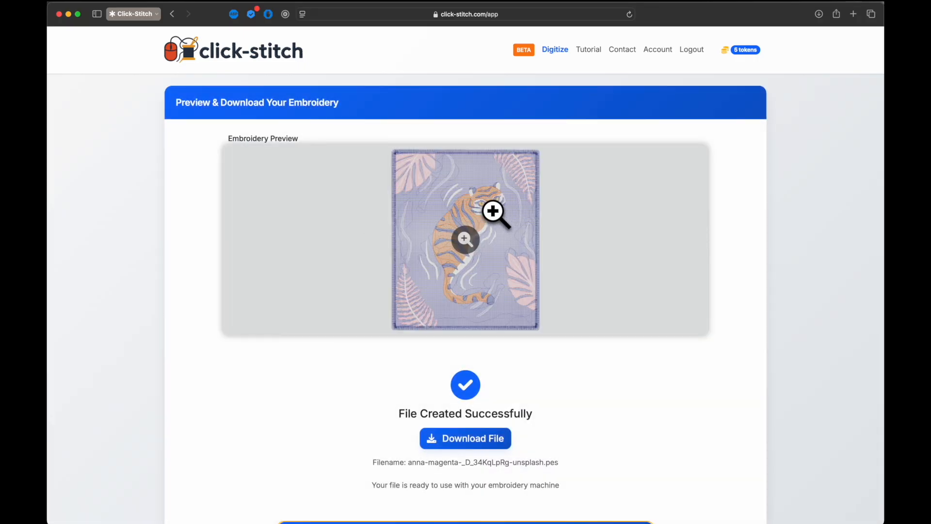
{"action": "left_click", "coordinate": [493, 210]}
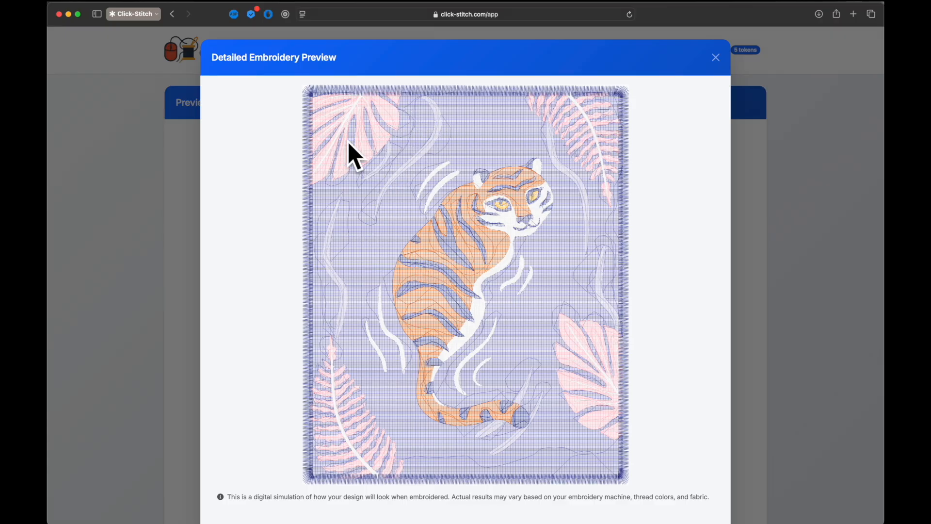
{"action": "left_click", "coordinate": [716, 56]}
Download the generated tiger .pes file and look over the feedback form below it
{"action": "scroll", "coordinate": [526, 306], "scroll_direction": "down", "scroll_amount": 5}
{"action": "left_click", "coordinate": [493, 276]}
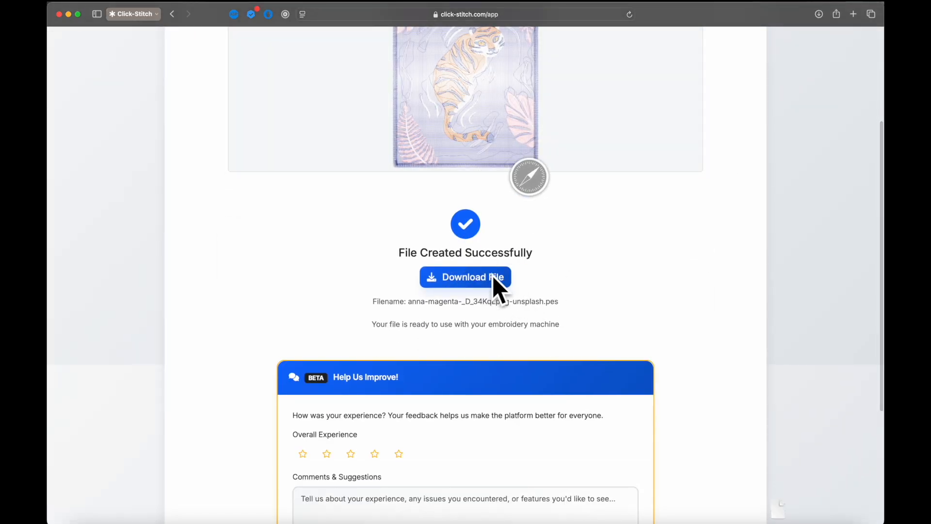
{"action": "scroll", "coordinate": [661, 281], "scroll_direction": "down", "scroll_amount": 5}
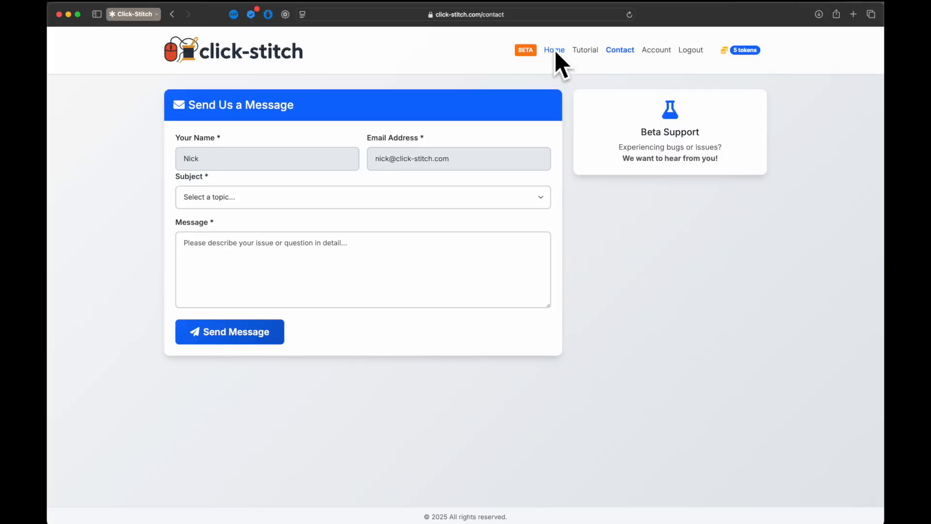
Upload the kingfisher photo as a new design and use its version with the background removed
{"action": "left_click", "coordinate": [556, 52]}
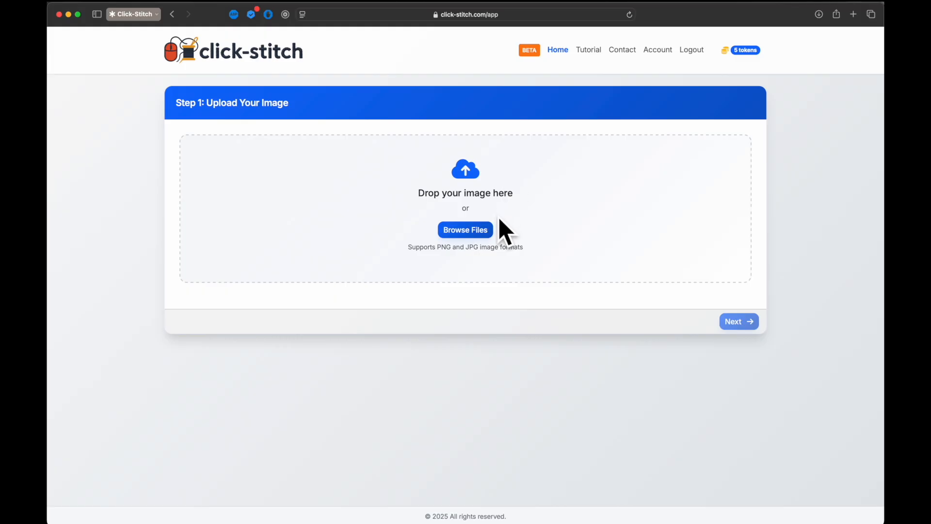
{"action": "left_click", "coordinate": [468, 229]}
{"action": "double_click", "coordinate": [361, 197]}
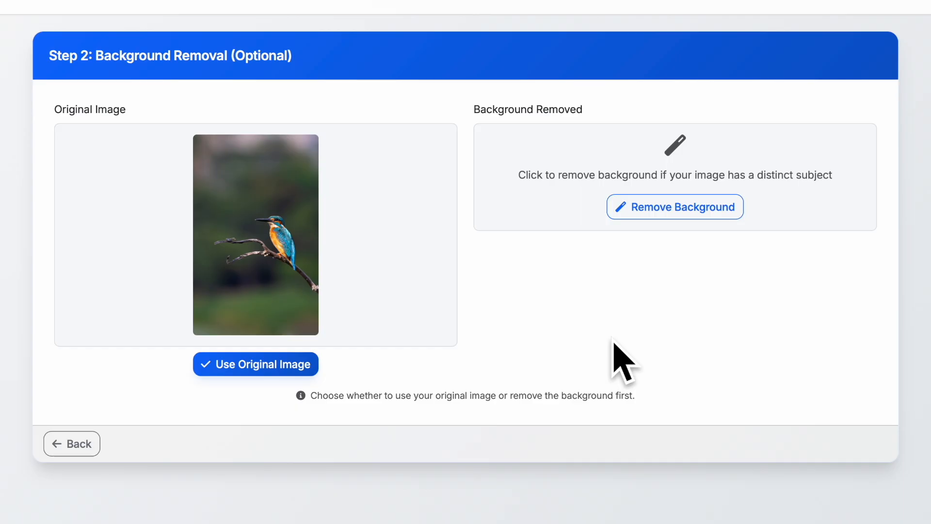
{"action": "left_click", "coordinate": [697, 208]}
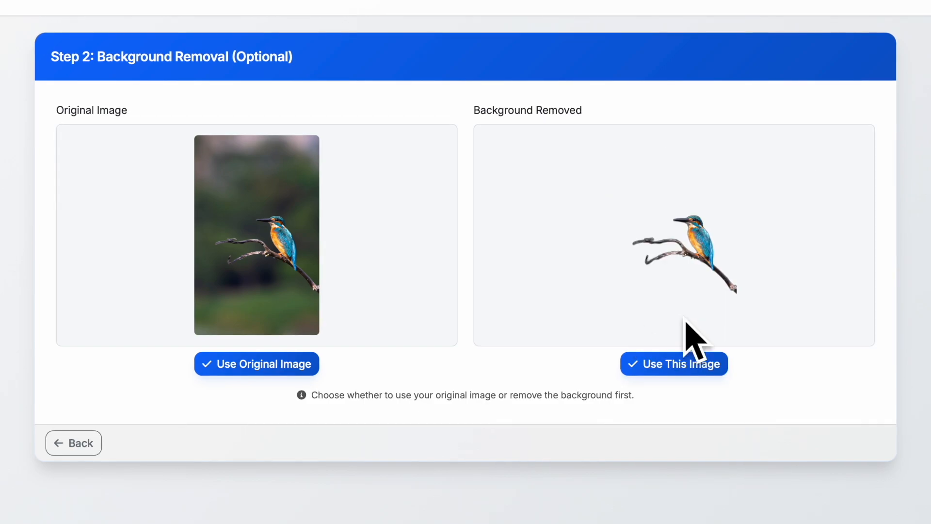
{"action": "left_click", "coordinate": [649, 365]}
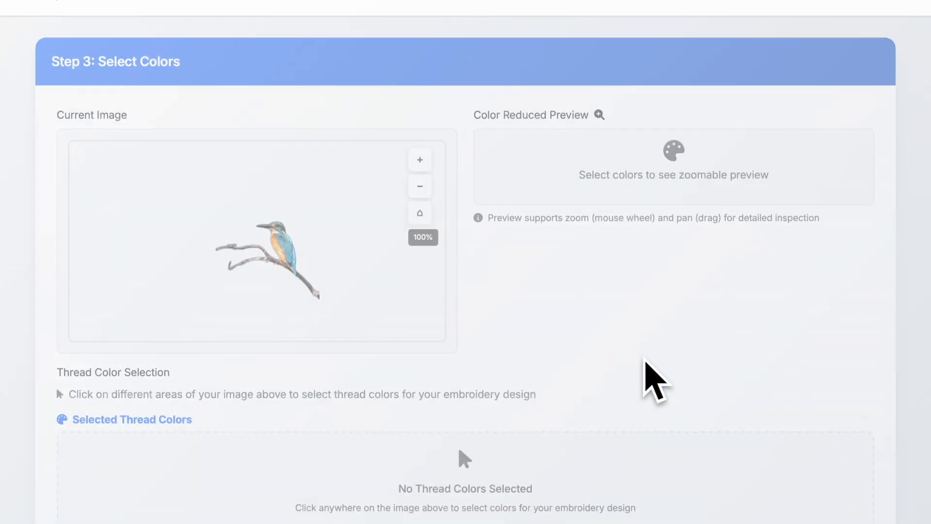
Pick thread colors from the kingfisher: black #0B0B09, orange #E0710F, light orange #FECB76, cyan #5FE1F5 and blue #0585D8
{"action": "scroll", "coordinate": [279, 218], "scroll_direction": "up", "scroll_amount": 5}
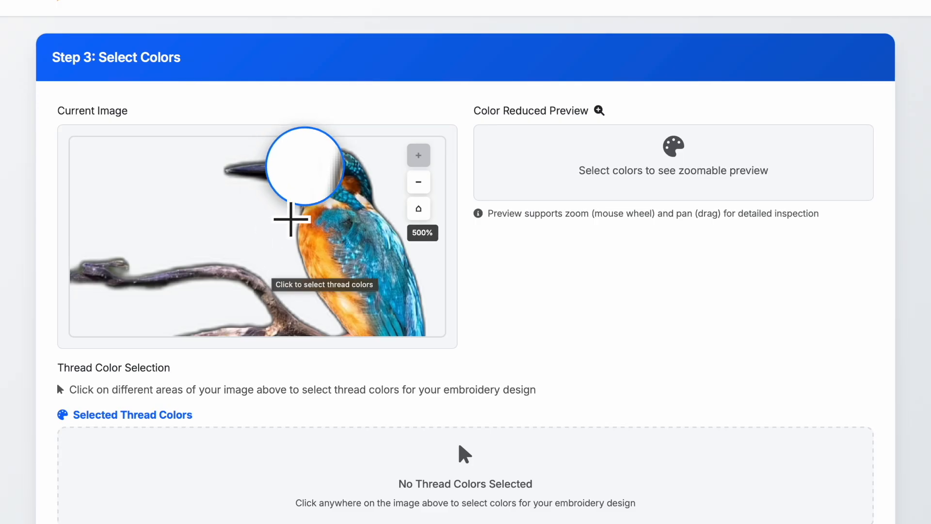
{"action": "left_click", "coordinate": [249, 203]}
{"action": "left_click", "coordinate": [282, 248]}
{"action": "left_click", "coordinate": [347, 235]}
{"action": "left_click", "coordinate": [347, 257]}
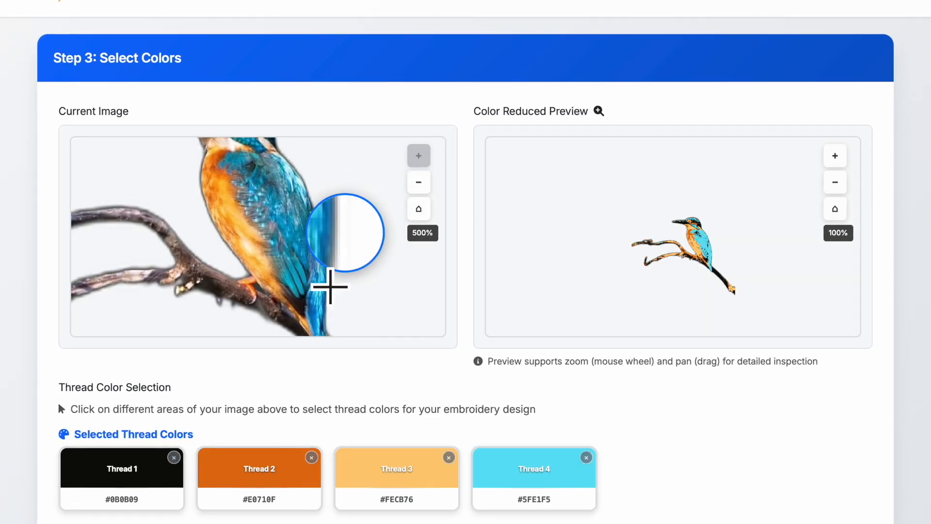
{"action": "left_click", "coordinate": [316, 276]}
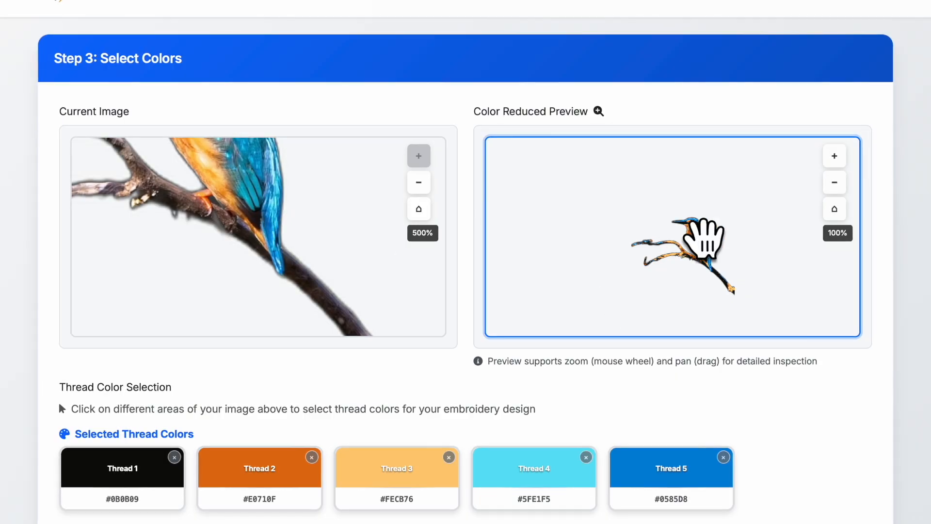
Examine the kingfisher's color regions up close in the color reduced preview
{"action": "scroll", "coordinate": [698, 240], "scroll_direction": "up", "scroll_amount": 5}
{"action": "scroll", "coordinate": [703, 237], "scroll_direction": "down", "scroll_amount": 5}
{"action": "scroll", "coordinate": [606, 224], "scroll_direction": "up", "scroll_amount": 6}
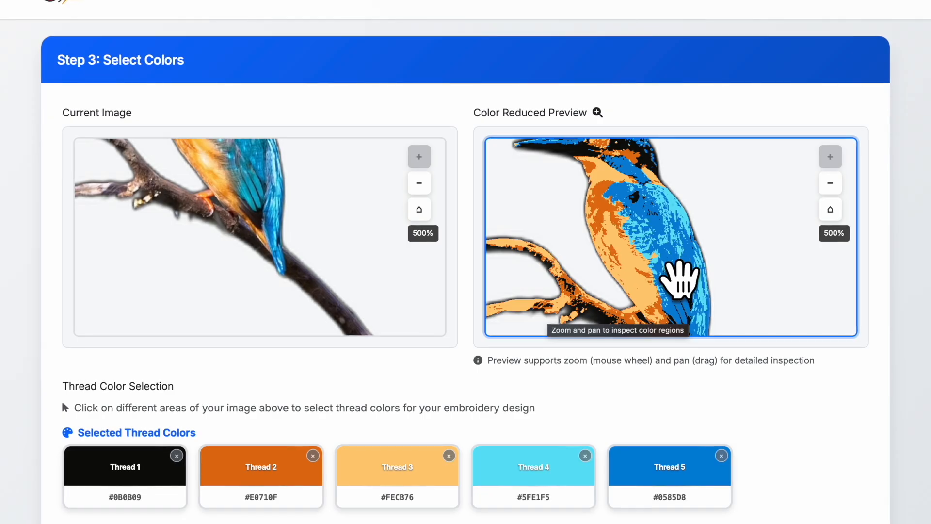
Review the minimum fill shape size against the bird's small color regions, keep it at 2.5 mm, and continue to the stitch settings
{"action": "scroll", "coordinate": [747, 393], "scroll_direction": "down", "scroll_amount": 5}
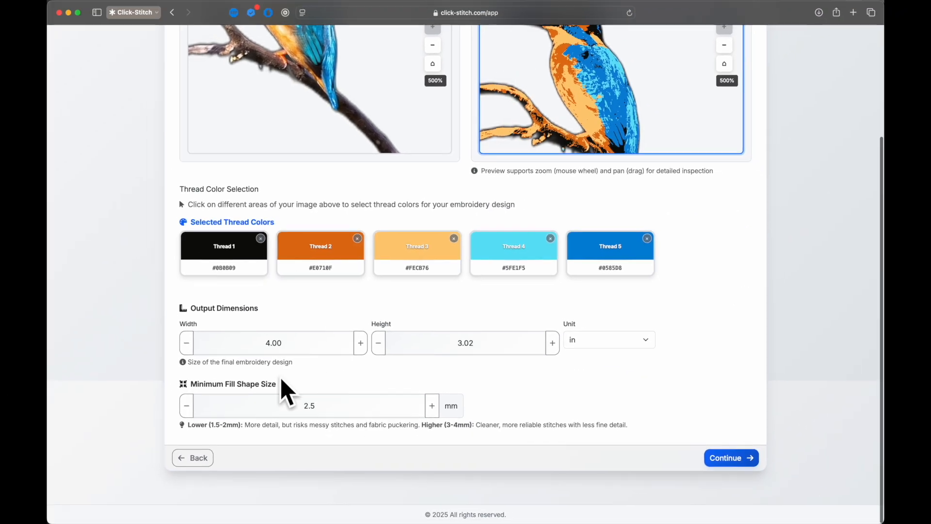
{"action": "double_click", "coordinate": [301, 401]}
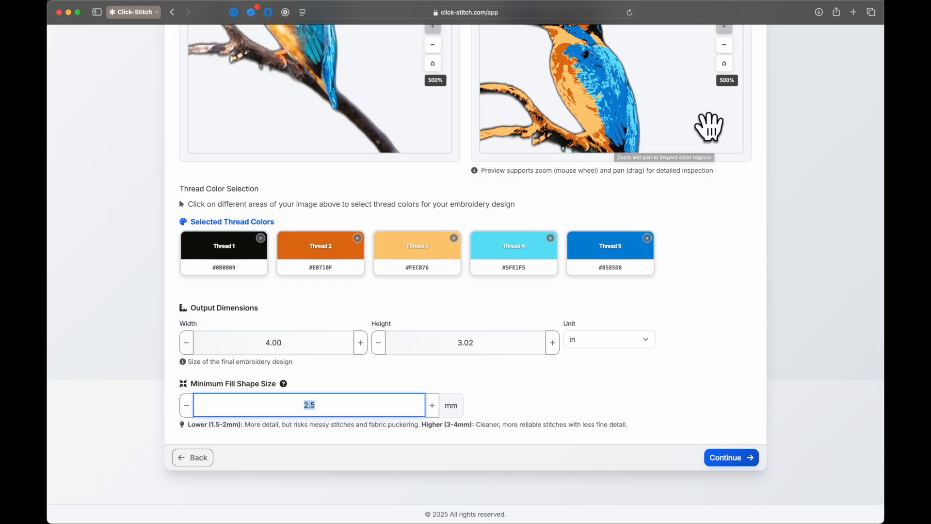
{"action": "scroll", "coordinate": [686, 187], "scroll_direction": "up", "scroll_amount": 3}
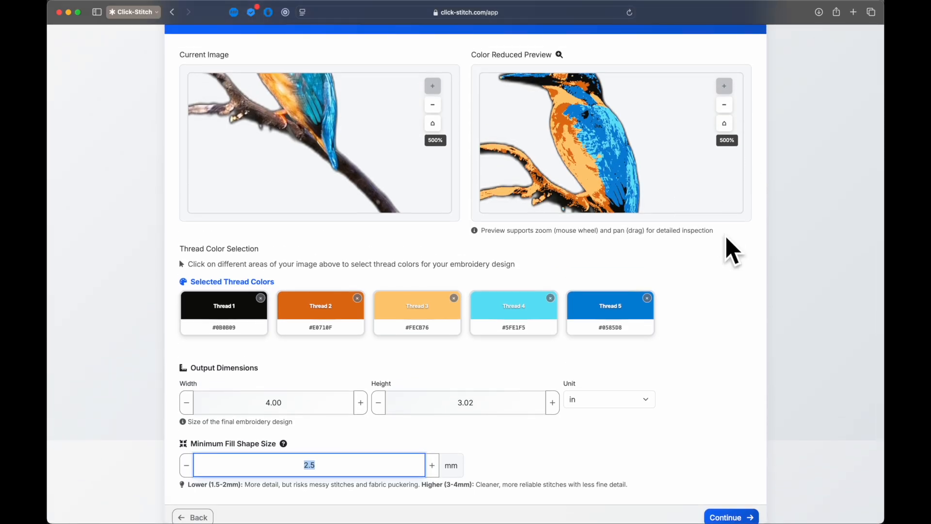
{"action": "left_click_drag", "start_coordinate": [628, 188], "coordinate": [652, 291]}
{"action": "left_click_drag", "start_coordinate": [577, 146], "coordinate": [632, 117]}
{"action": "scroll", "coordinate": [718, 297], "scroll_direction": "down", "scroll_amount": 3}
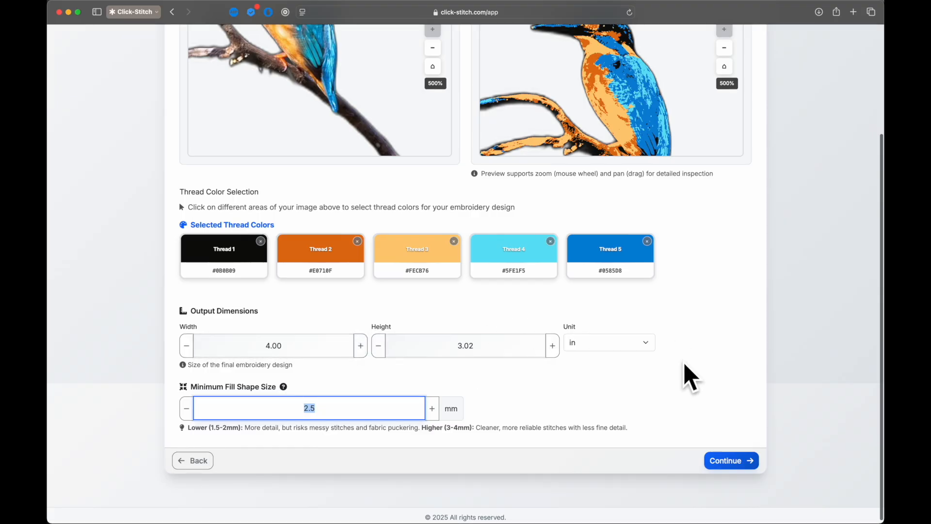
{"action": "scroll", "coordinate": [688, 376], "scroll_direction": "up", "scroll_amount": 7}
{"action": "scroll", "coordinate": [752, 432], "scroll_direction": "down", "scroll_amount": 1}
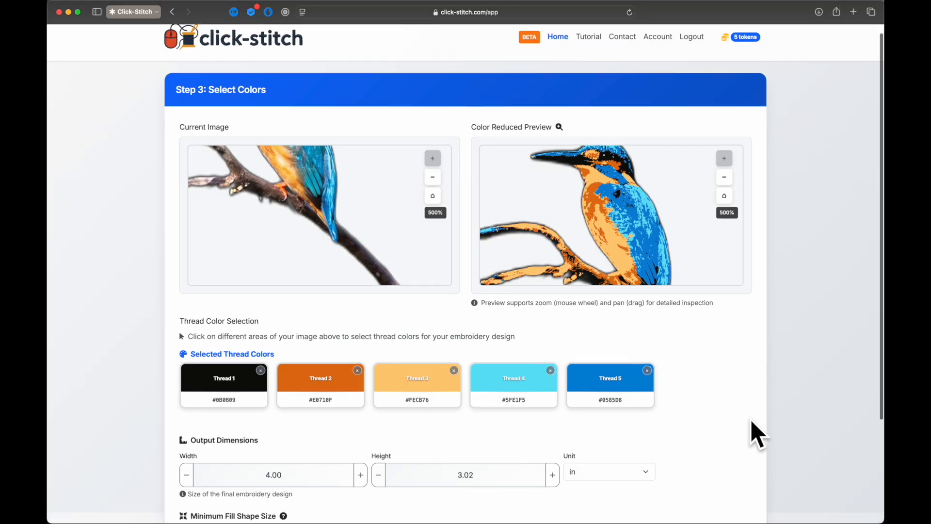
{"action": "scroll", "coordinate": [752, 423], "scroll_direction": "down", "scroll_amount": 3}
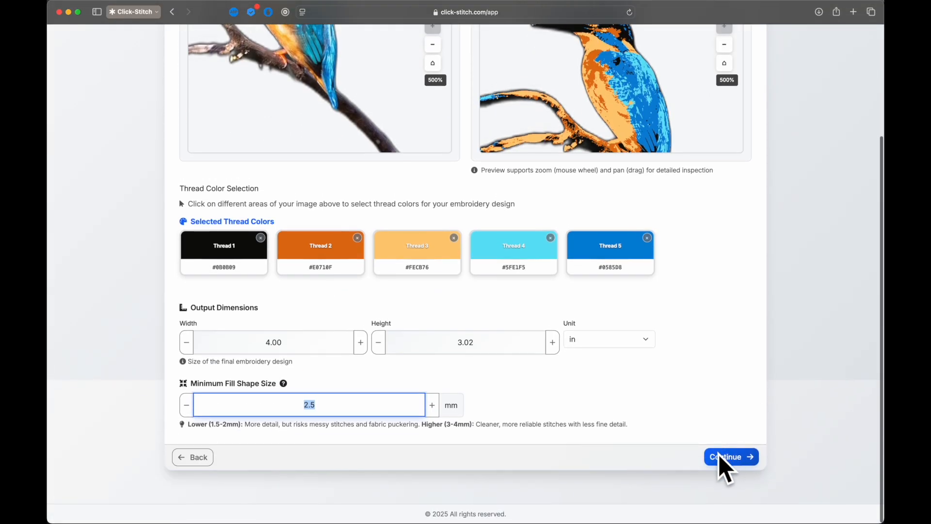
{"action": "left_click", "coordinate": [719, 454]}
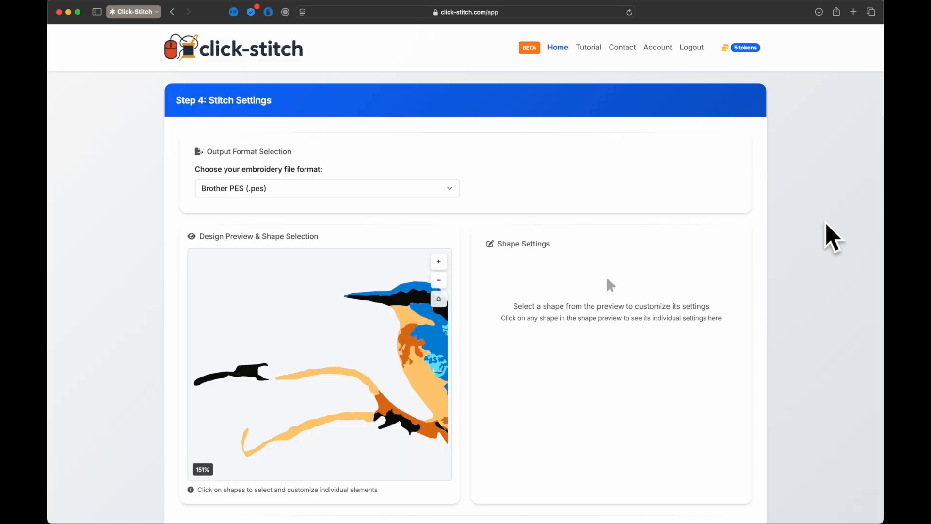
Examine the kingfisher's shapes in the design preview and look over the stitch settings page
{"action": "left_click_drag", "start_coordinate": [383, 370], "coordinate": [308, 357]}
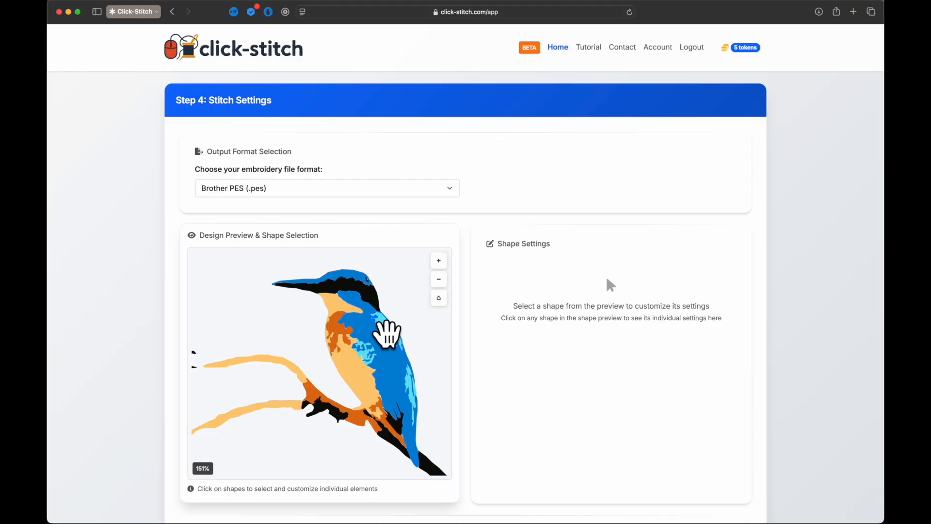
{"action": "scroll", "coordinate": [432, 362], "scroll_direction": "down", "scroll_amount": 10}
{"action": "scroll", "coordinate": [485, 396], "scroll_direction": "down", "scroll_amount": 5}
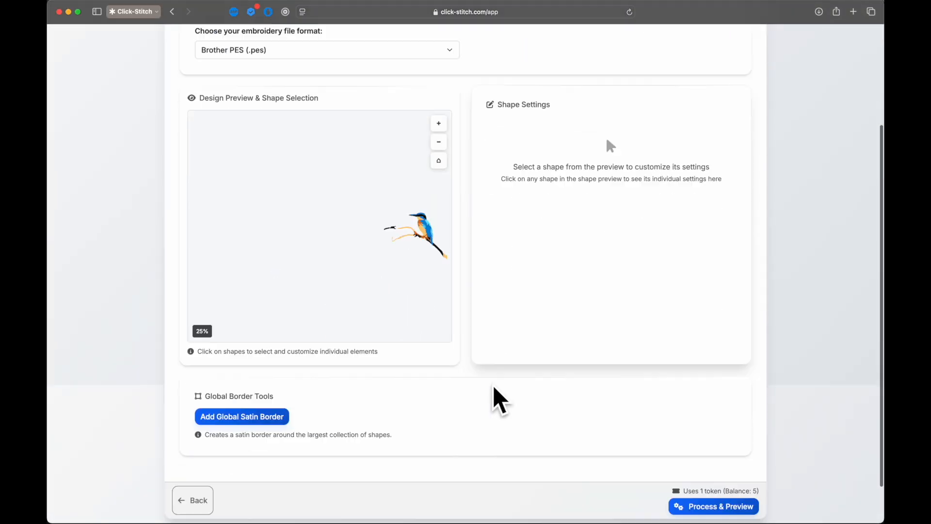
Return to the color selection to review the thread colors and minimum fill shape size, keeping them as they are, and continue to the stitch settings
{"action": "left_click", "coordinate": [196, 455]}
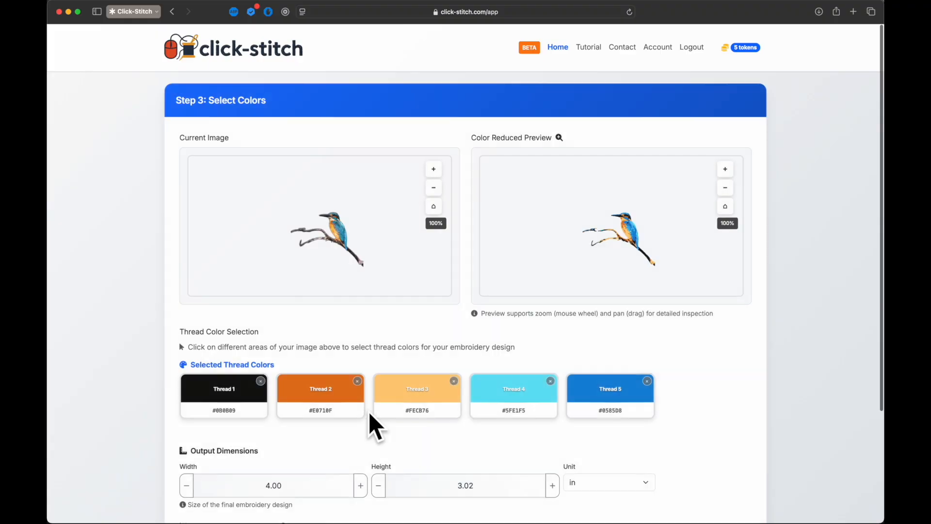
{"action": "scroll", "coordinate": [733, 391], "scroll_direction": "down", "scroll_amount": 2}
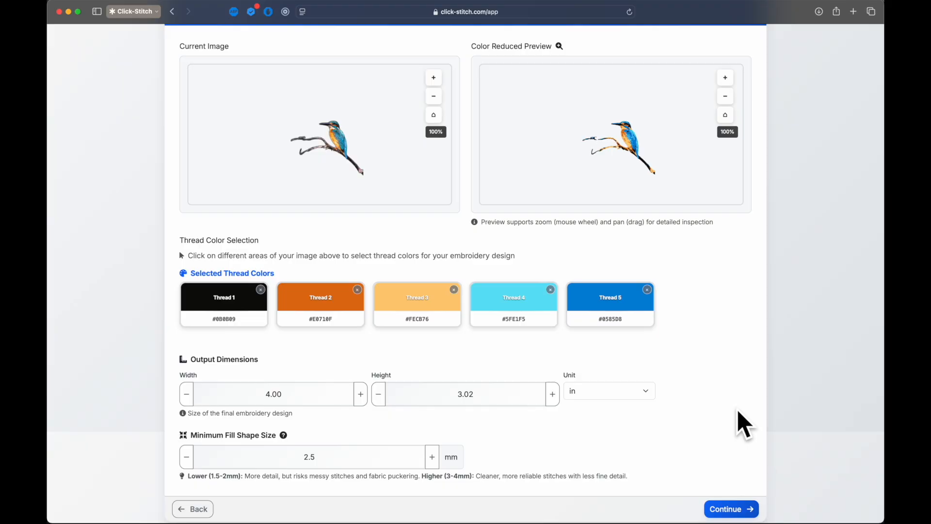
{"action": "scroll", "coordinate": [755, 412], "scroll_direction": "down", "scroll_amount": 1}
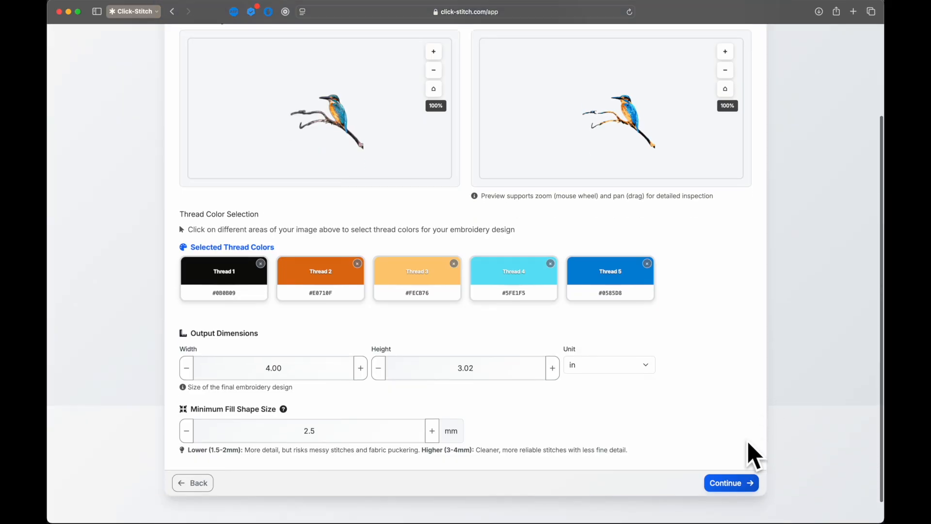
{"action": "left_click", "coordinate": [729, 482]}
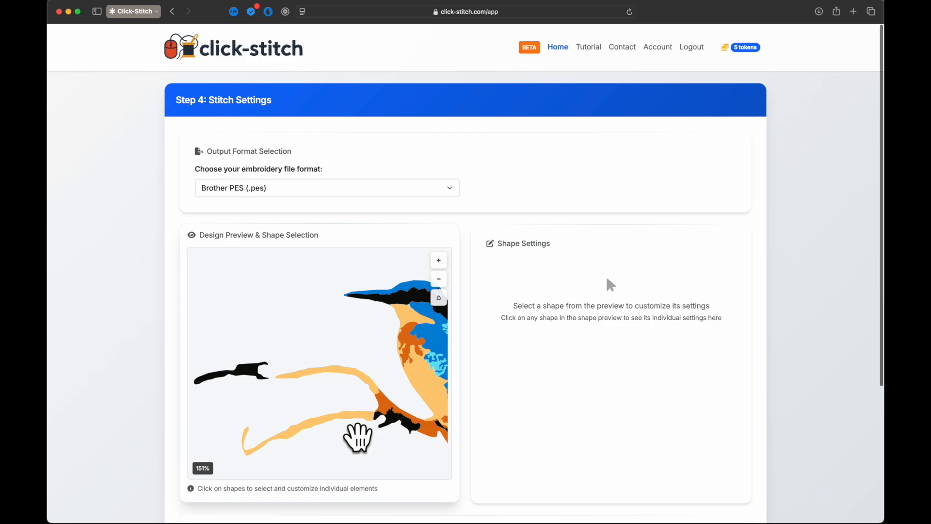
Delete the detached black twig shape at the far end of the upper branch and confirm the deletion
{"action": "left_click", "coordinate": [246, 376]}
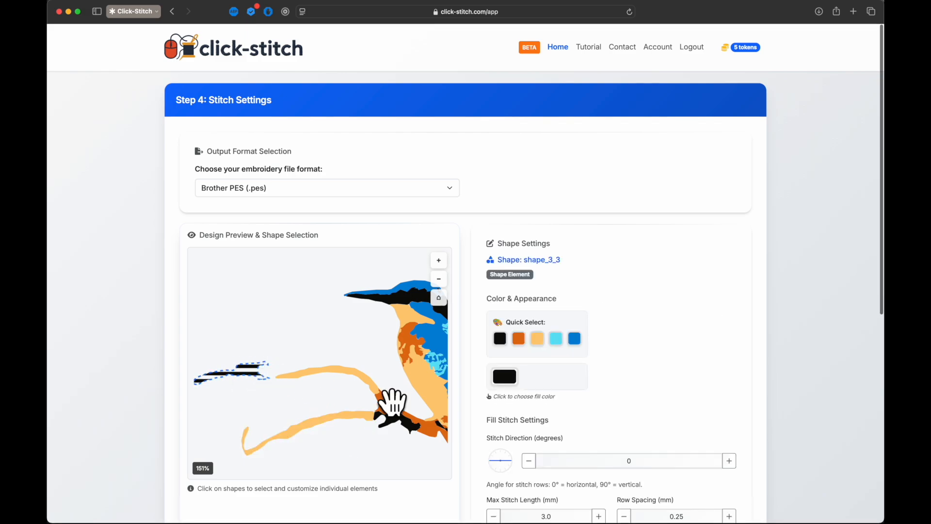
{"action": "scroll", "coordinate": [631, 437], "scroll_direction": "down", "scroll_amount": 5}
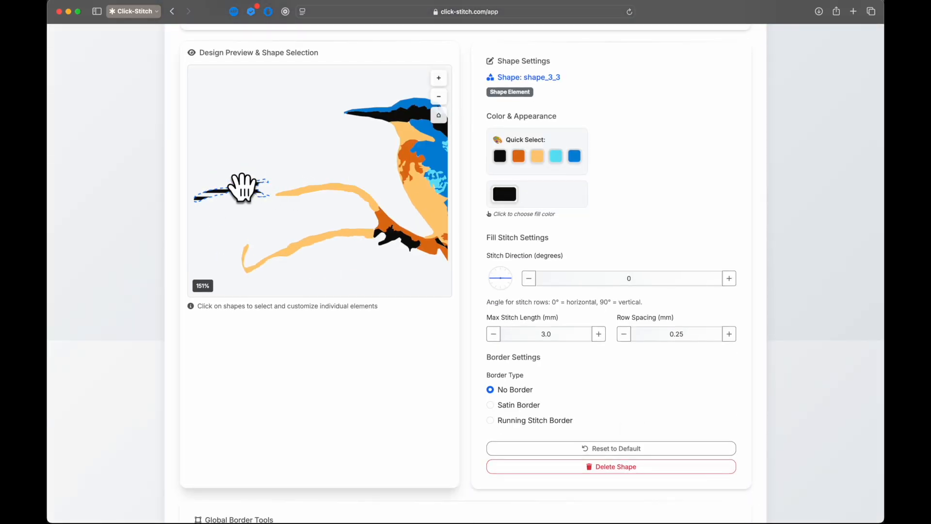
{"action": "left_click", "coordinate": [316, 192]}
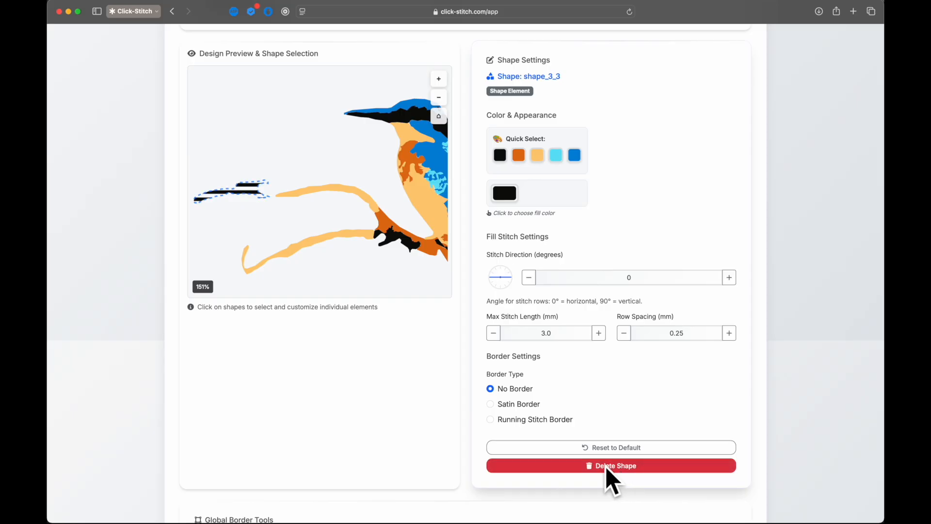
{"action": "left_click", "coordinate": [606, 467]}
{"action": "left_click", "coordinate": [550, 280]}
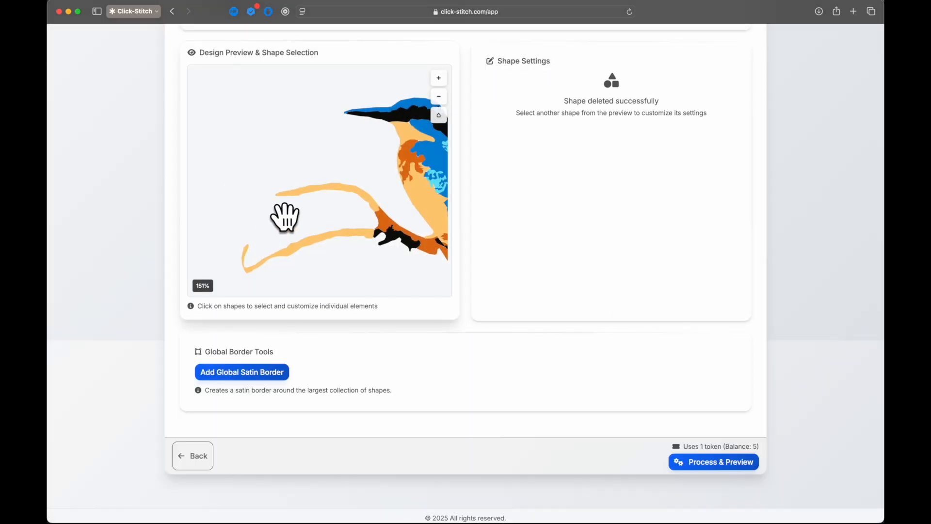
Select the six connected light orange, orange and black branch shapes, up to the bird's tail, and recolor them all black
{"action": "left_click_drag", "start_coordinate": [324, 257], "coordinate": [249, 181]}
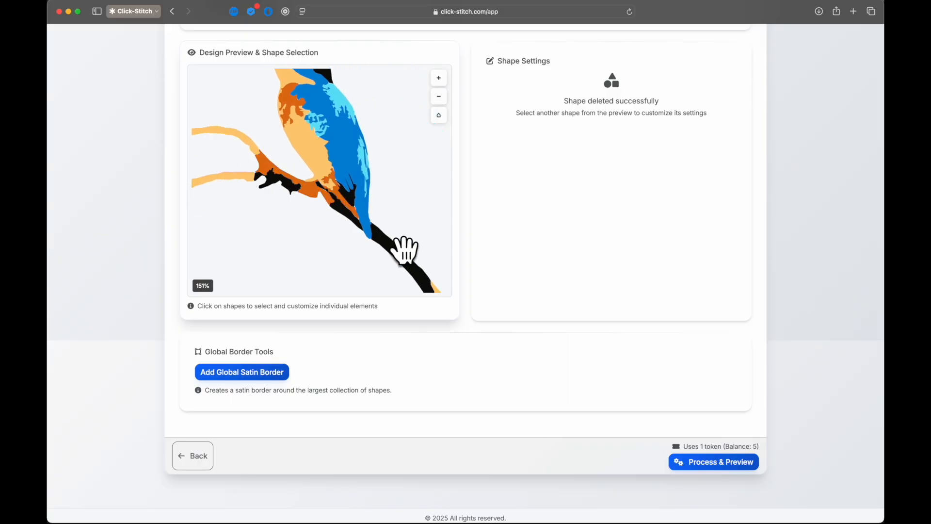
{"action": "left_click_drag", "start_coordinate": [303, 201], "coordinate": [368, 220]}
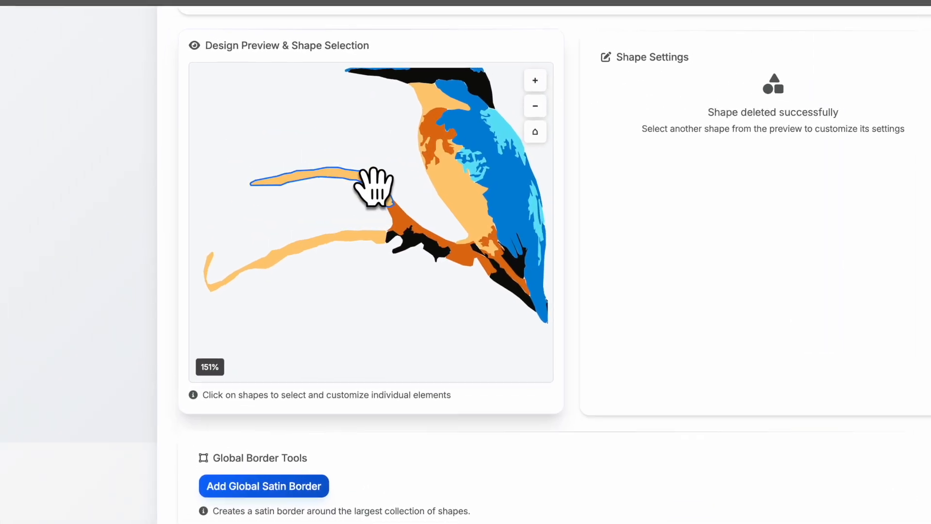
{"action": "left_click", "coordinate": [336, 174]}
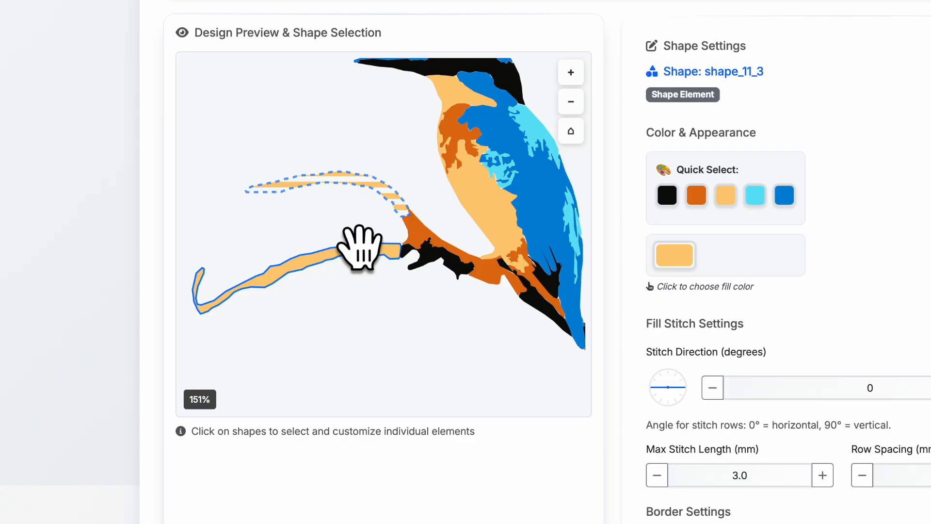
{"action": "left_click", "coordinate": [359, 248], "text": "shift"}
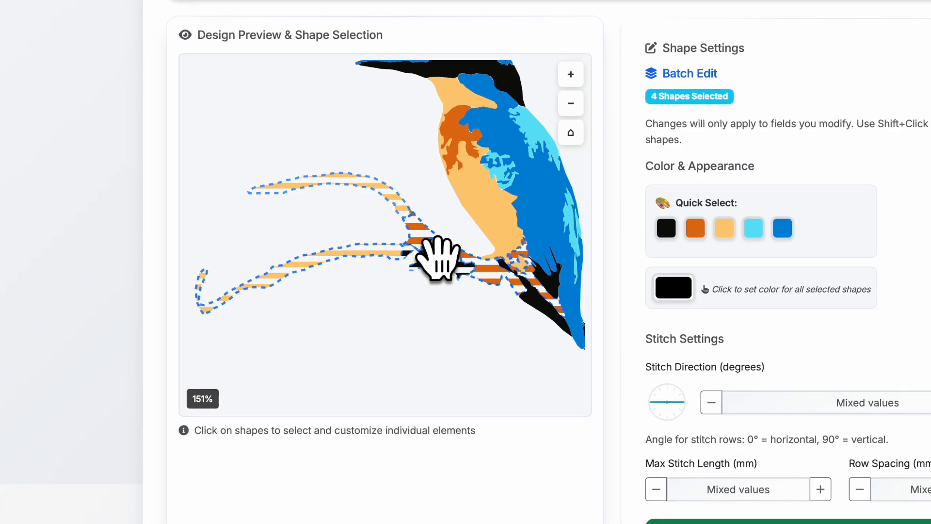
{"action": "left_click_drag", "start_coordinate": [508, 316], "coordinate": [362, 241]}
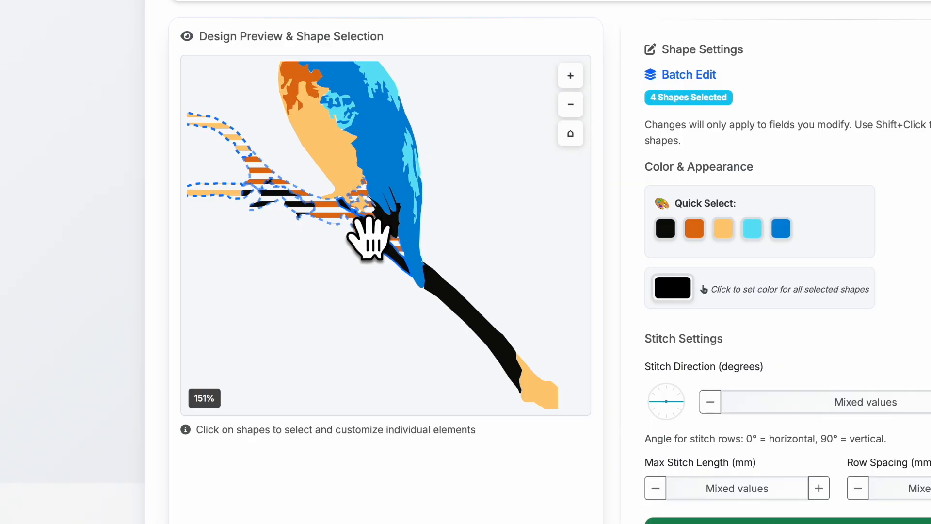
{"action": "scroll", "coordinate": [369, 240], "scroll_direction": "up", "scroll_amount": 10}
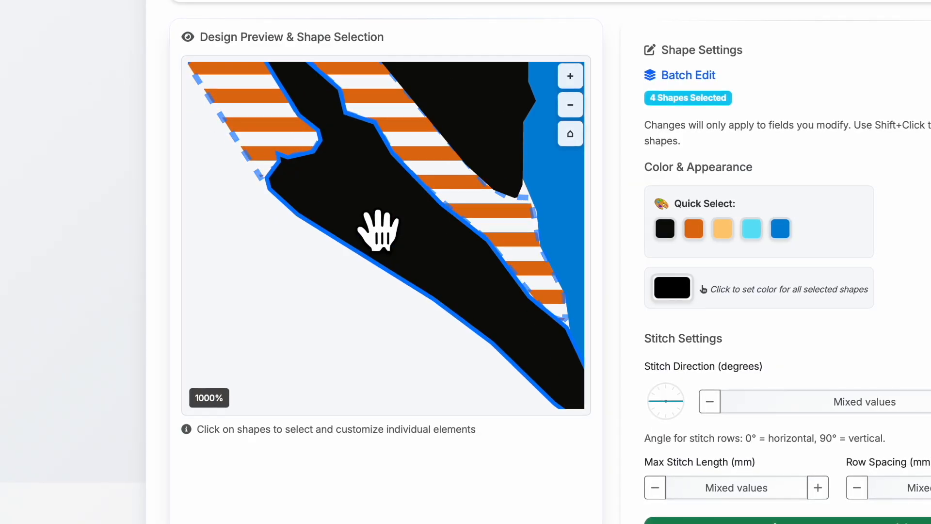
{"action": "left_click", "coordinate": [379, 230], "text": "shift"}
{"action": "scroll", "coordinate": [377, 229], "scroll_direction": "down", "scroll_amount": 15}
{"action": "scroll", "coordinate": [380, 225], "scroll_direction": "up", "scroll_amount": 15}
{"action": "left_click", "coordinate": [420, 167], "text": "shift"}
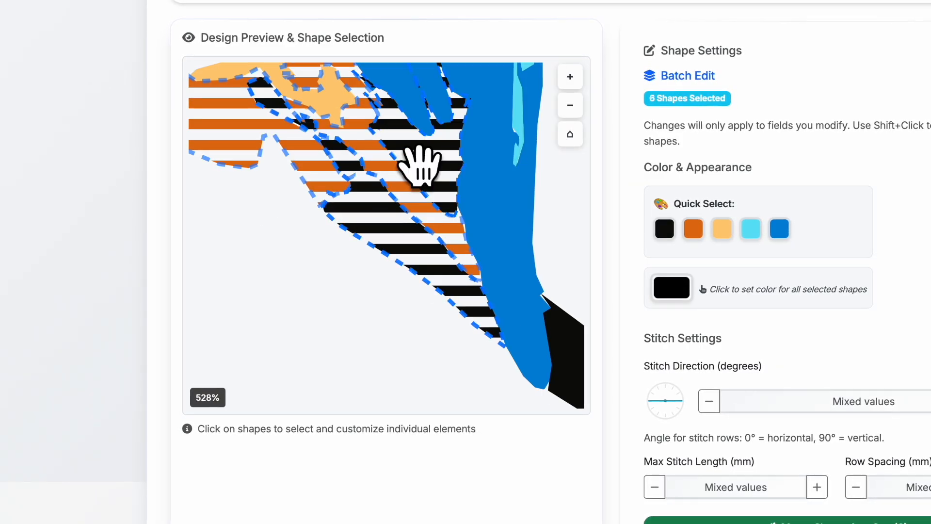
{"action": "scroll", "coordinate": [442, 351], "scroll_direction": "down", "scroll_amount": 2}
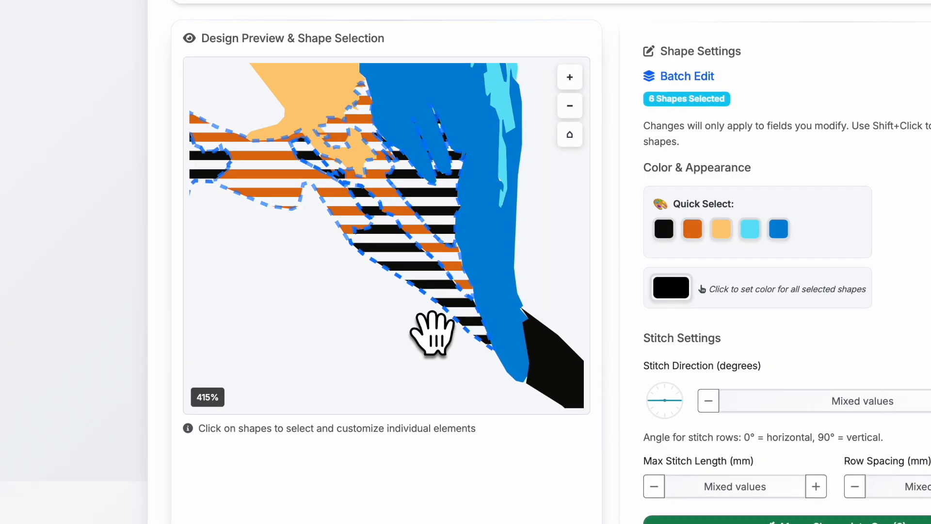
{"action": "left_click_drag", "start_coordinate": [435, 334], "coordinate": [537, 399]}
{"action": "left_click", "coordinate": [663, 226]}
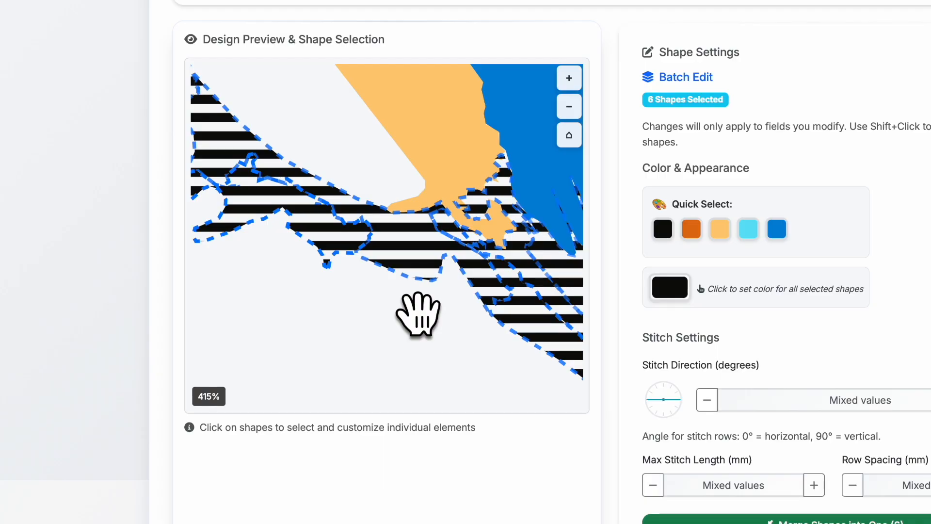
Check the recolored branch for gaps and merge its six selected shapes into one
{"action": "left_click_drag", "start_coordinate": [345, 306], "coordinate": [544, 376]}
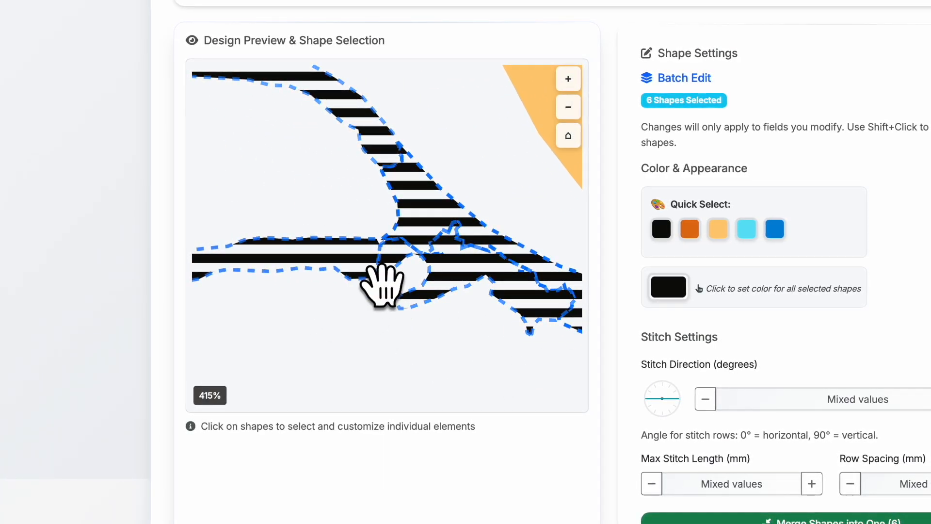
{"action": "left_click_drag", "start_coordinate": [344, 182], "coordinate": [527, 172]}
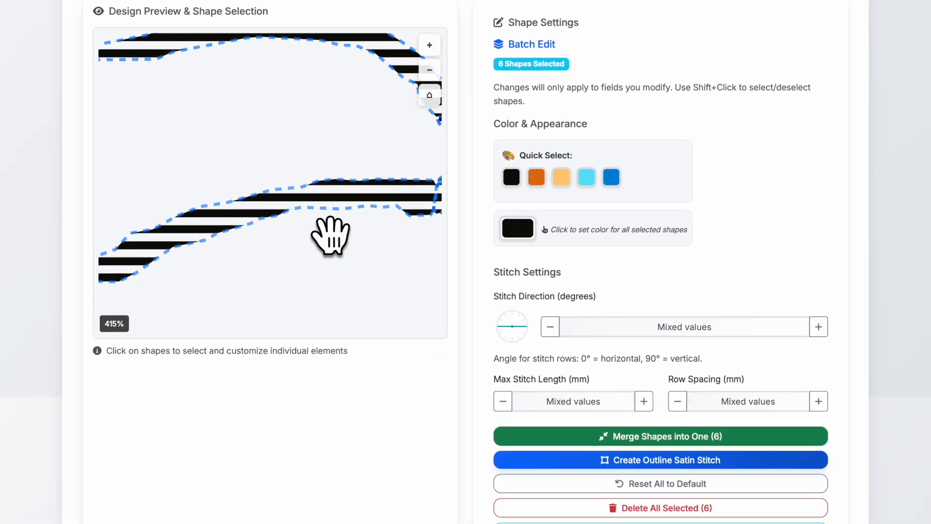
{"action": "left_click", "coordinate": [429, 96]}
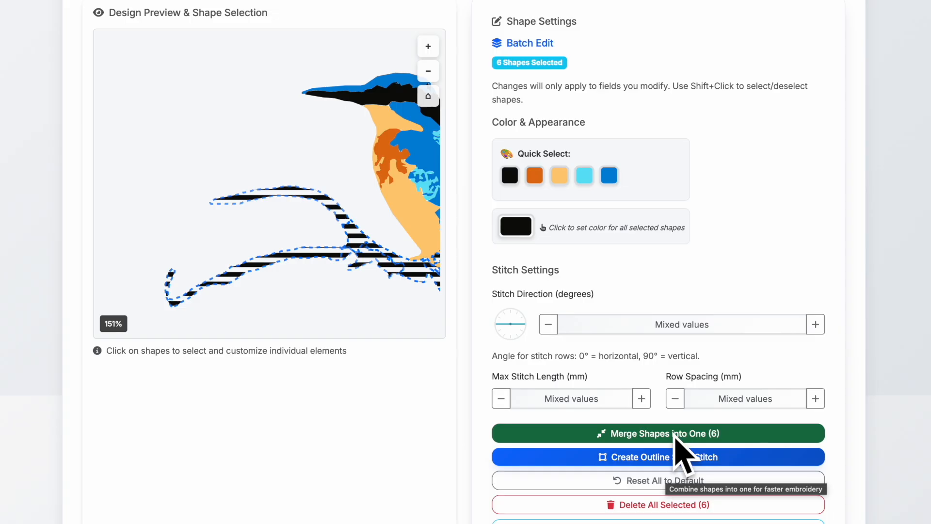
{"action": "left_click", "coordinate": [670, 436]}
{"action": "left_click", "coordinate": [565, 307]}
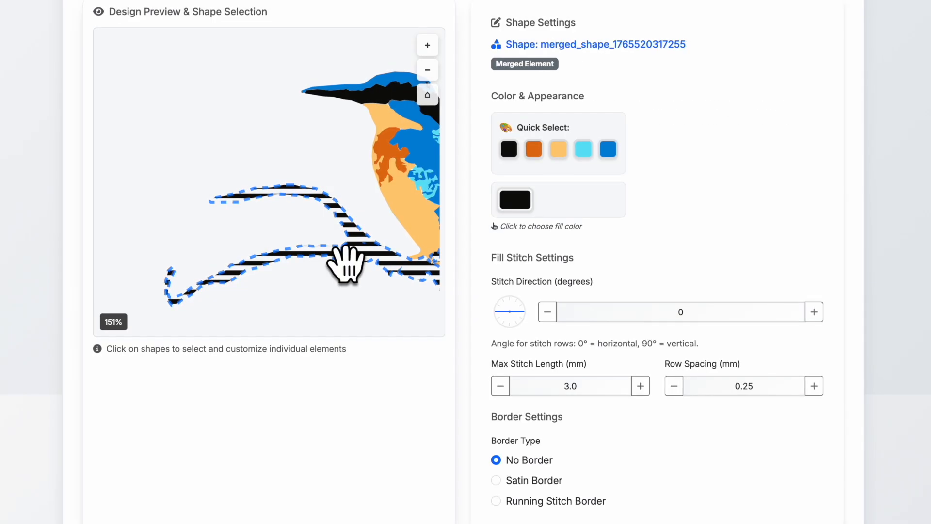
Merge the black branch segment below the bird's tail with its light orange tip into one black shape
{"action": "left_click_drag", "start_coordinate": [343, 260], "coordinate": [258, 270]}
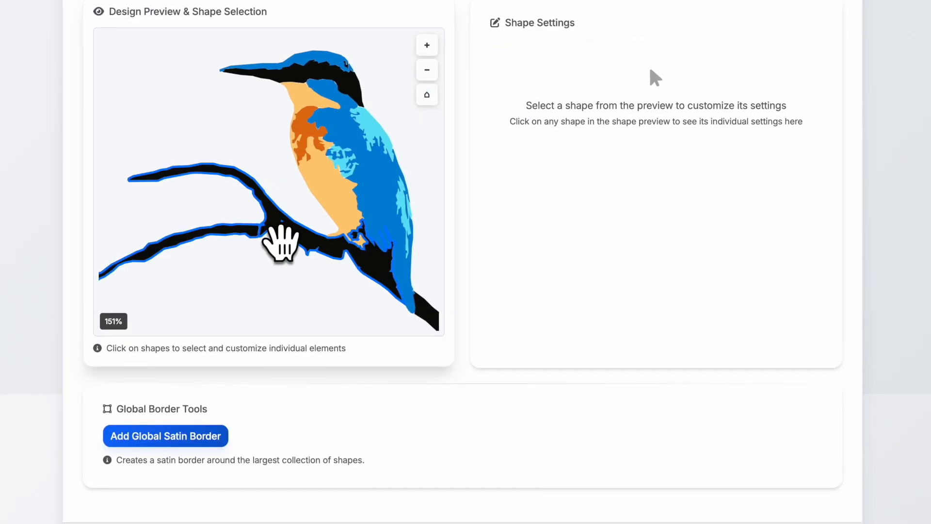
{"action": "left_click_drag", "start_coordinate": [358, 276], "coordinate": [125, 166]}
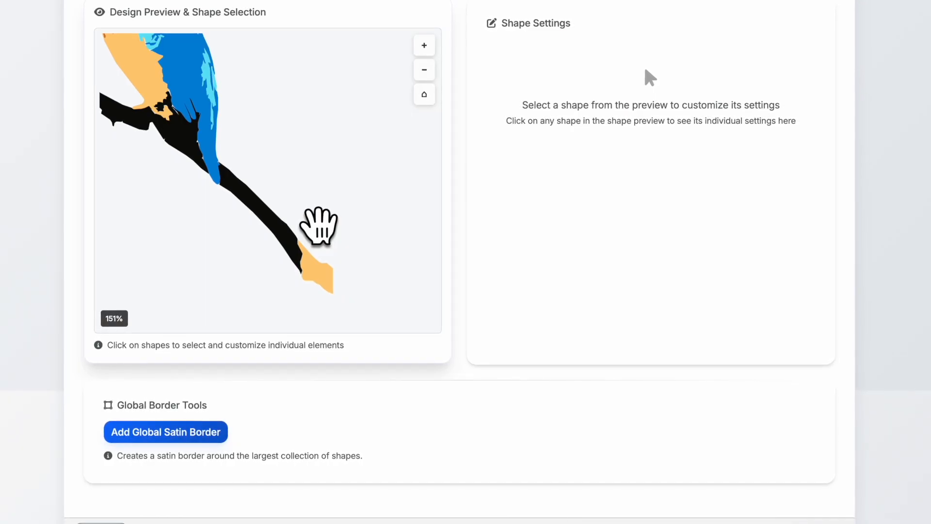
{"action": "left_click_drag", "start_coordinate": [318, 226], "coordinate": [252, 303]}
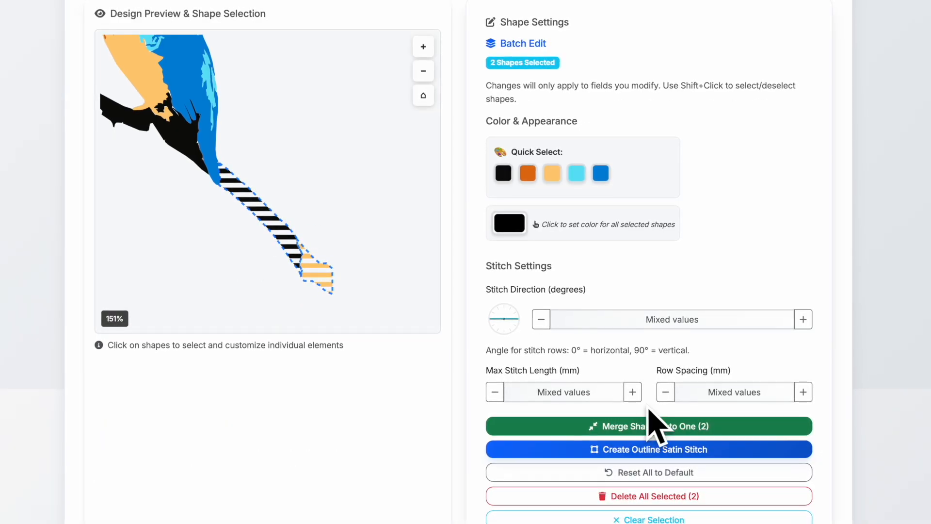
{"action": "left_click", "coordinate": [621, 425]}
{"action": "key", "text": "Return"}
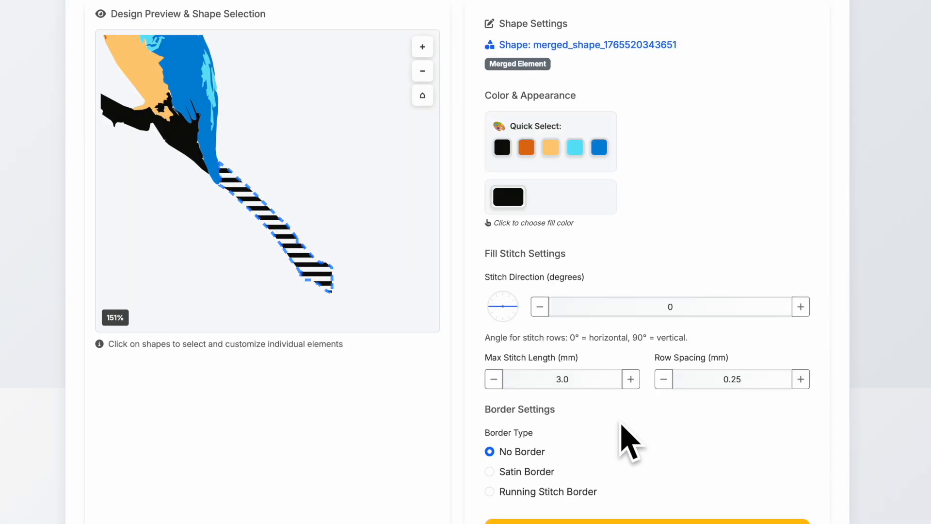
Set the stitch direction of the bird's blue body and its cyan feather shapes to 295 degrees
{"action": "left_click", "coordinate": [185, 246]}
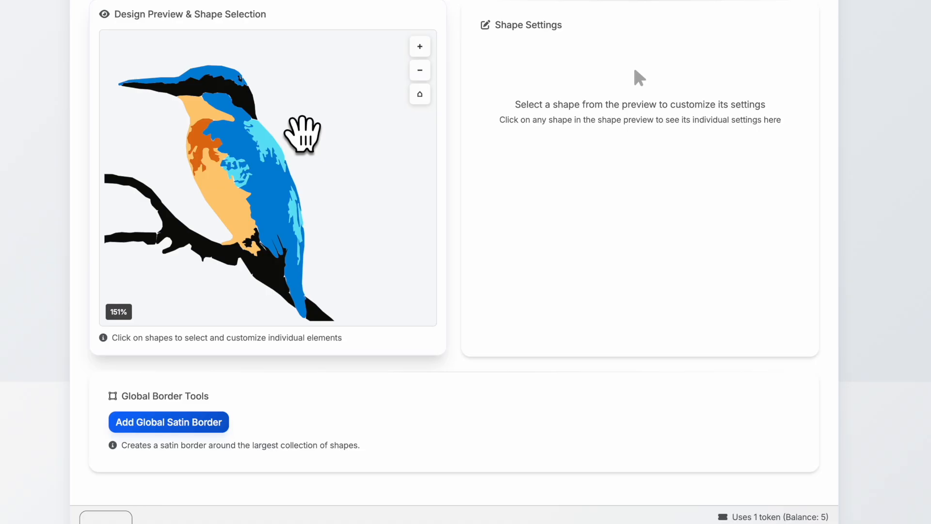
{"action": "left_click_drag", "start_coordinate": [302, 135], "coordinate": [260, 204]}
{"action": "left_click", "coordinate": [240, 179], "text": "shift"}
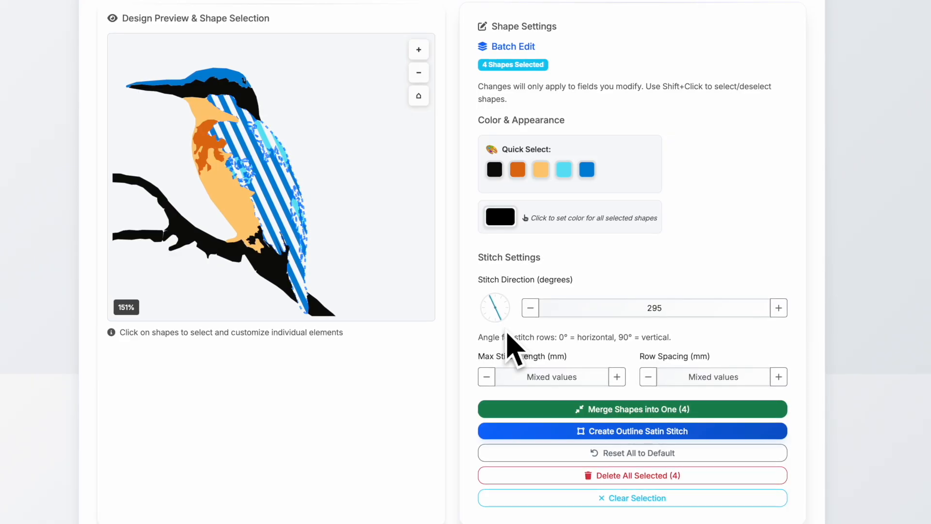
{"action": "left_click", "coordinate": [674, 306]}
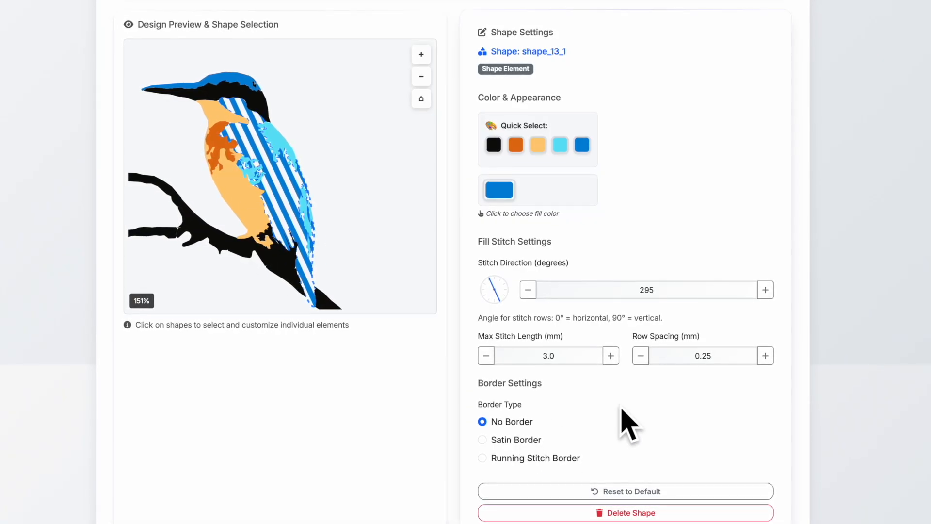
{"action": "left_click", "coordinate": [326, 170]}
Select the eight shapes that make up the bird, without the branch, and create an outline satin stitch around them
{"action": "left_click_drag", "start_coordinate": [206, 165], "coordinate": [199, 146]}
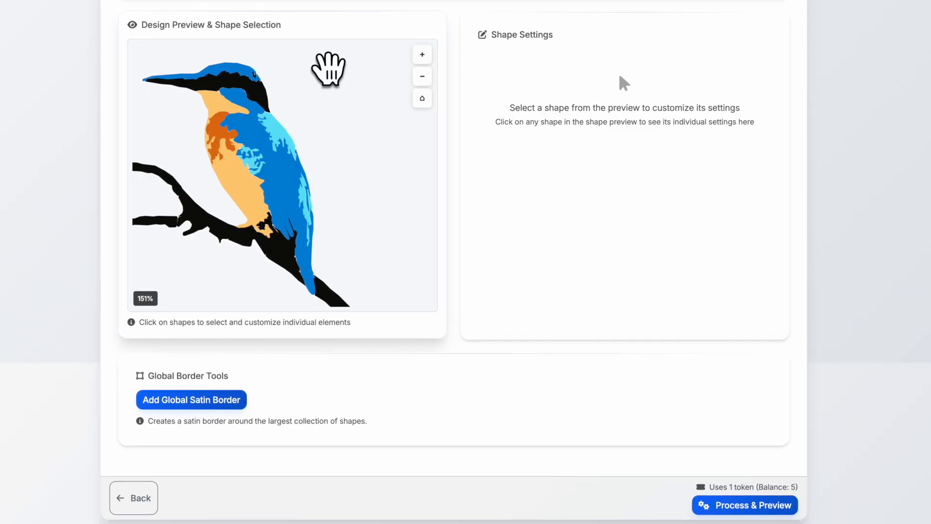
{"action": "left_click_drag", "start_coordinate": [329, 69], "coordinate": [203, 172]}
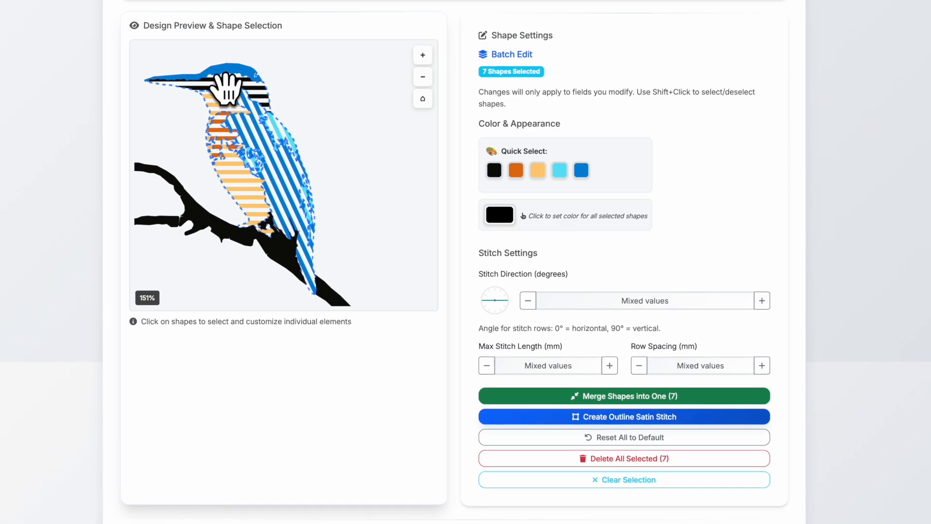
{"action": "left_click", "coordinate": [235, 72], "text": "shift"}
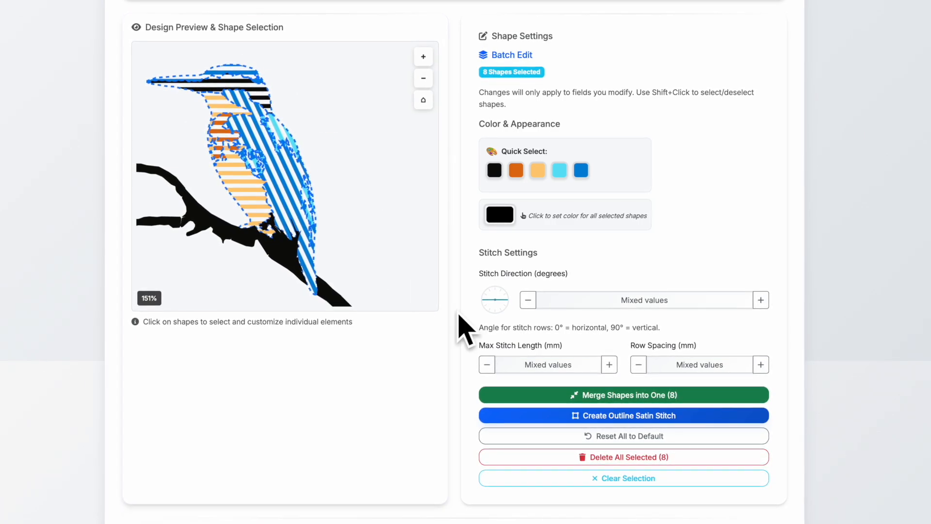
{"action": "left_click", "coordinate": [615, 412]}
{"action": "left_click", "coordinate": [554, 289]}
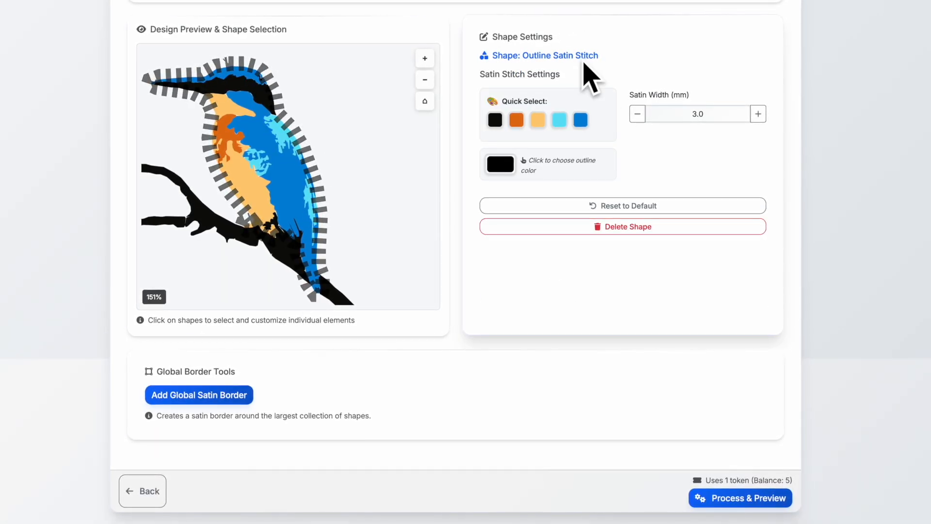
Try a satin width of 1 mm for the bird's outline, and settle on 2 mm
{"action": "left_click", "coordinate": [638, 113]}
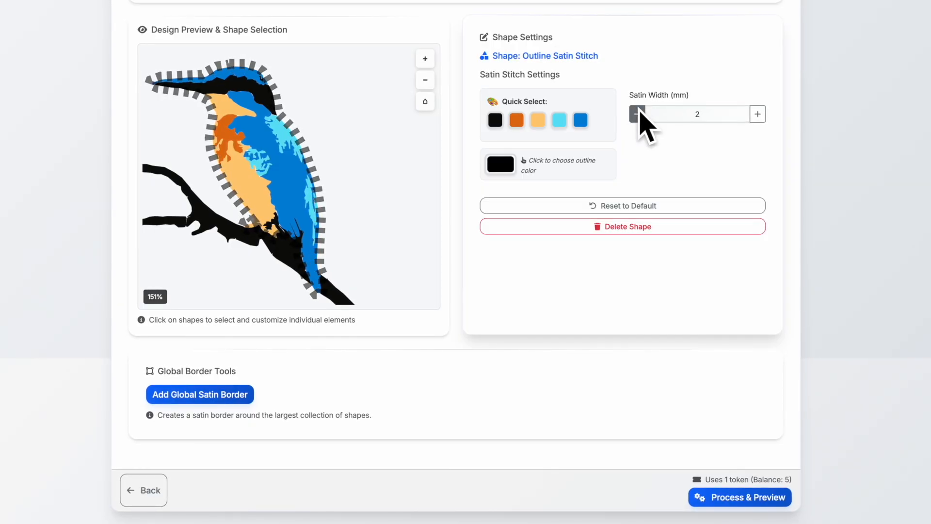
{"action": "left_click", "coordinate": [638, 114]}
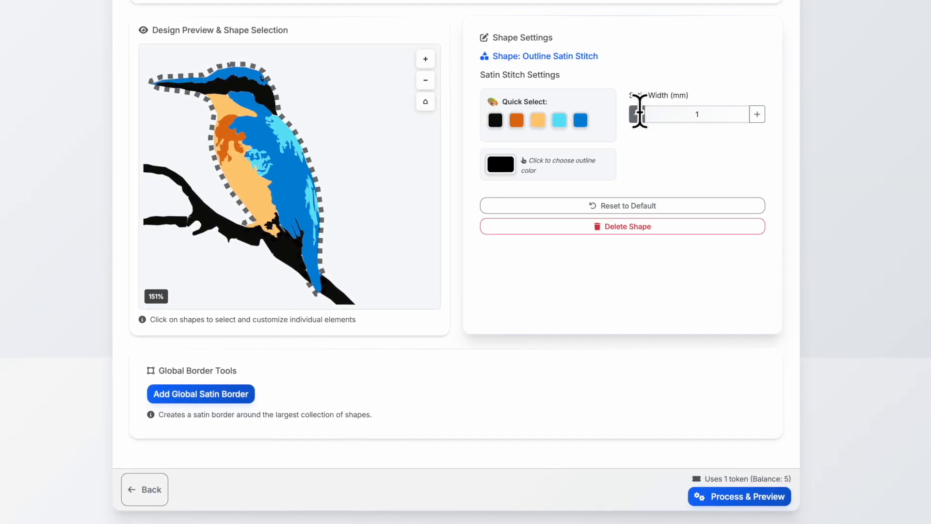
{"action": "left_click", "coordinate": [755, 114]}
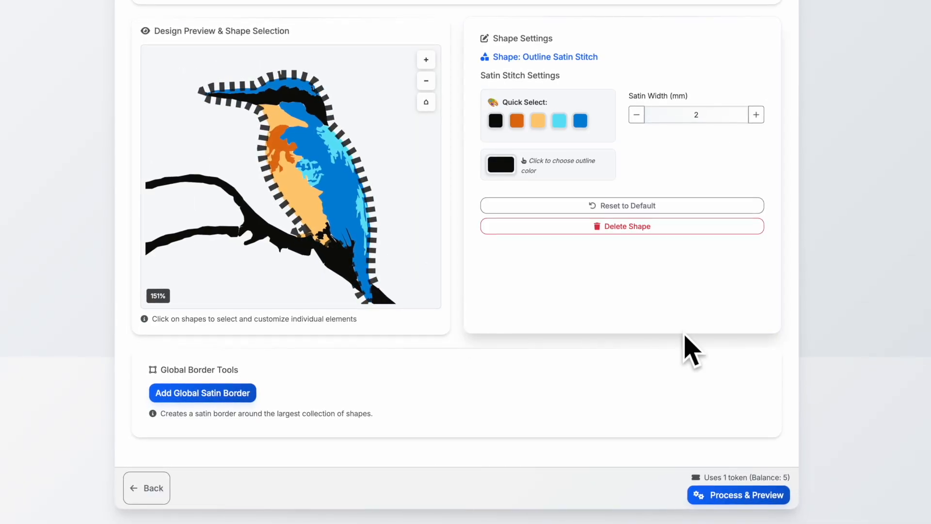
Generate the kingfisher's embroidery file and inspect its embroidery preview in detail
{"action": "left_click", "coordinate": [747, 492]}
{"action": "left_click", "coordinate": [477, 364]}
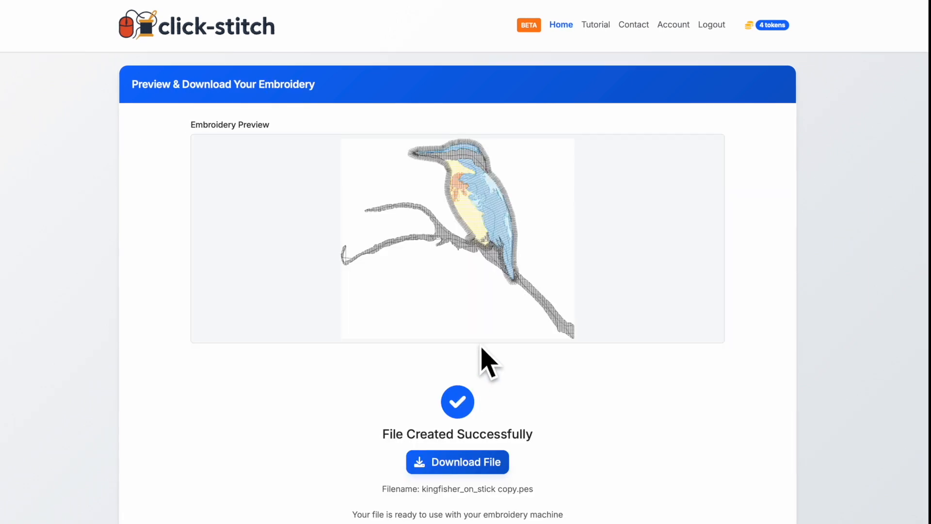
{"action": "left_click", "coordinate": [465, 232]}
{"action": "left_click", "coordinate": [751, 298]}
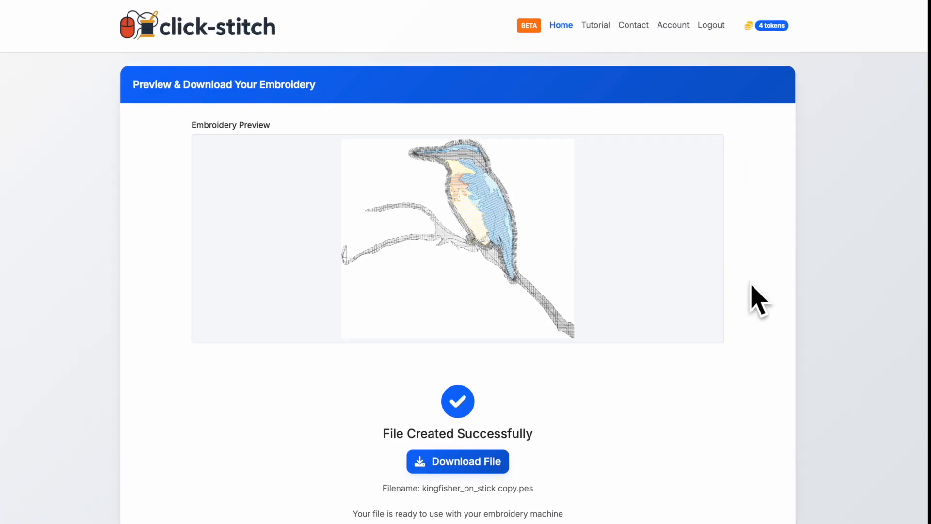
Download the kingfisher embroidery file, kingfisher_on_stick copy.pes
{"action": "scroll", "coordinate": [557, 453], "scroll_direction": "down", "scroll_amount": 1}
{"action": "left_click", "coordinate": [484, 444]}
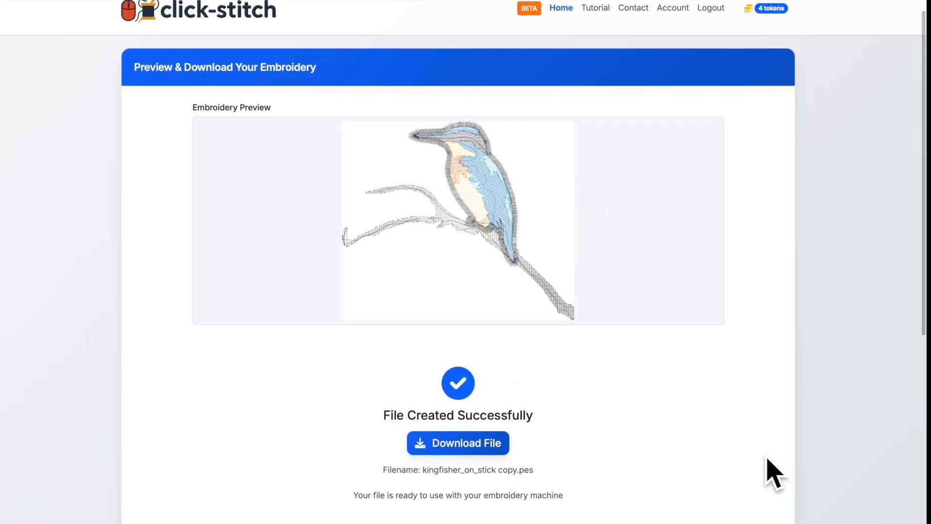
{"action": "scroll", "coordinate": [767, 458], "scroll_direction": "down", "scroll_amount": 1}
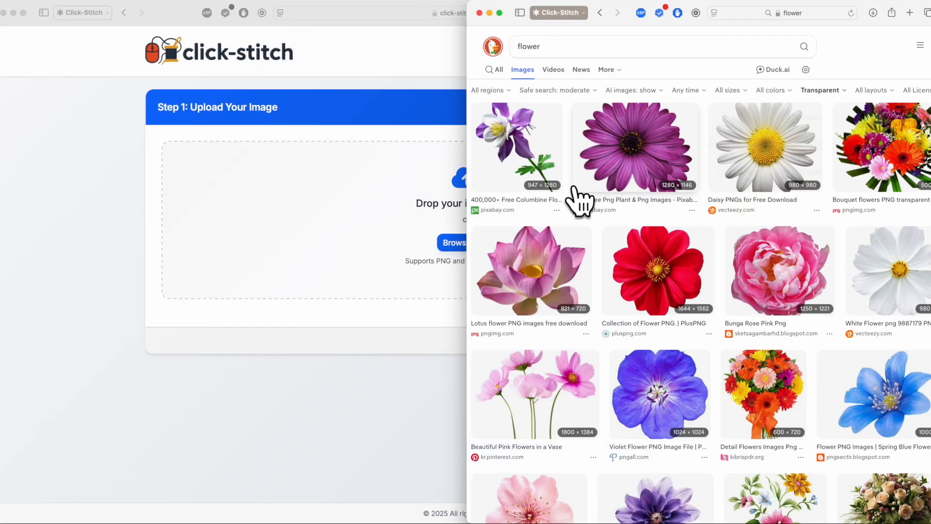
In the flower image search, keep the type filter on Transparent and open the painted watercolor roses picture
{"action": "left_click", "coordinate": [540, 48]}
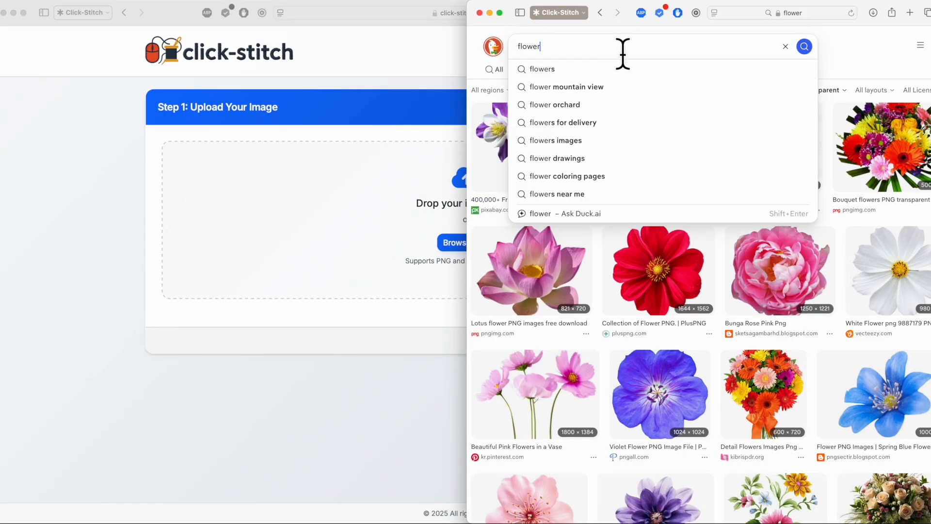
{"action": "left_click", "coordinate": [832, 63]}
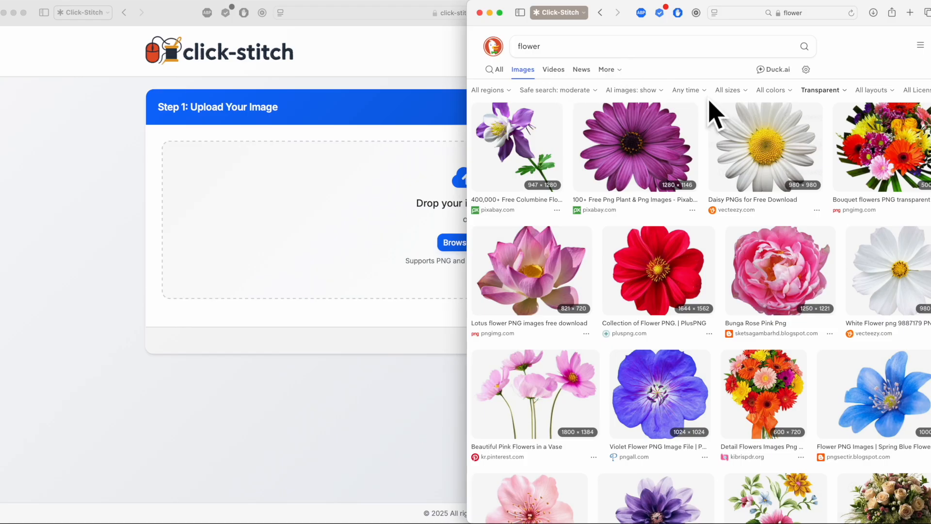
{"action": "left_click", "coordinate": [812, 93]}
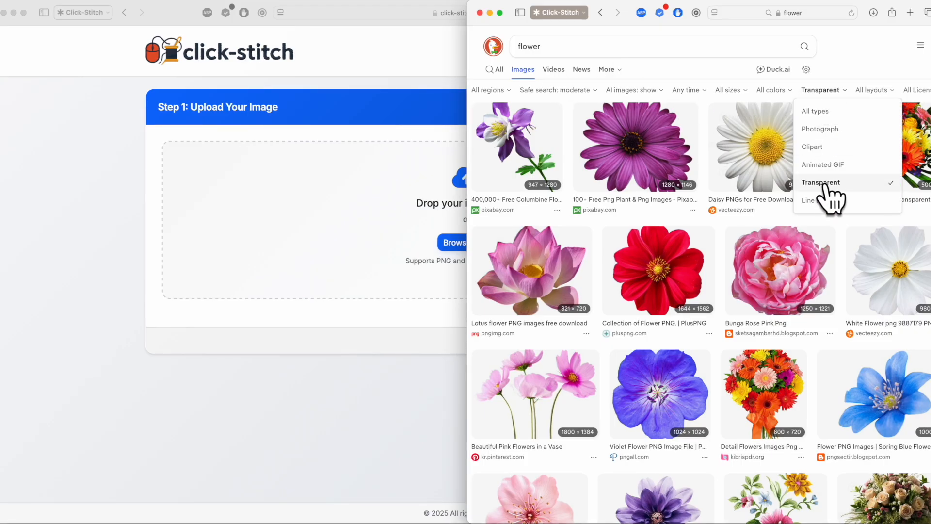
{"action": "left_click", "coordinate": [869, 59]}
{"action": "scroll", "coordinate": [810, 297], "scroll_direction": "down", "scroll_amount": 5}
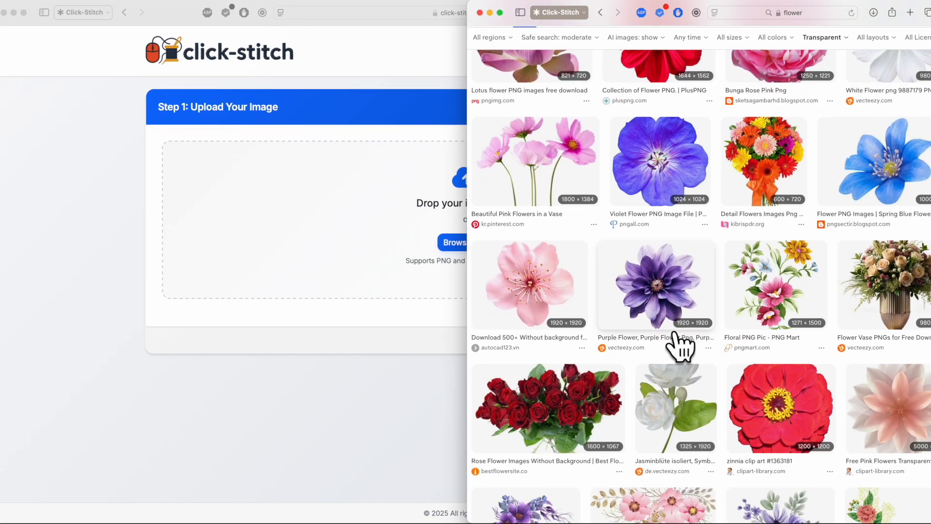
{"action": "scroll", "coordinate": [743, 368], "scroll_direction": "down", "scroll_amount": 15}
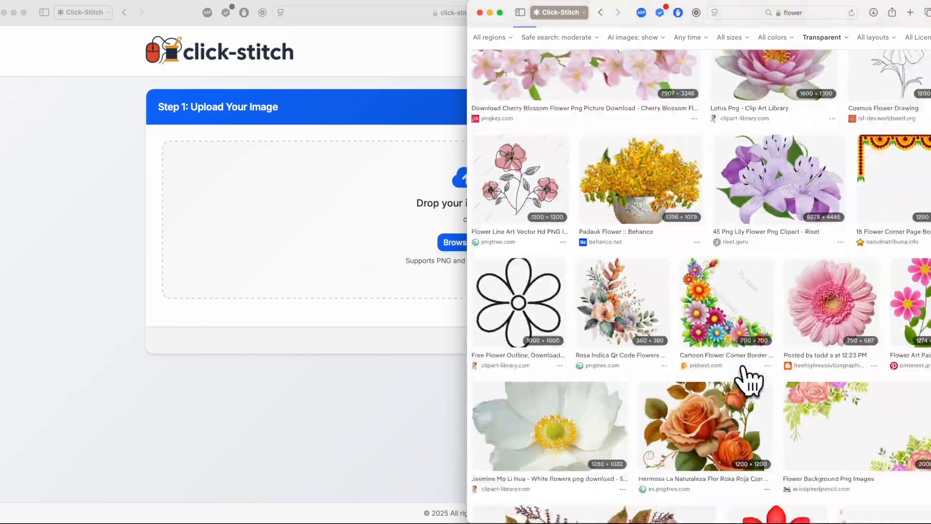
{"action": "scroll", "coordinate": [748, 381], "scroll_direction": "down", "scroll_amount": 12}
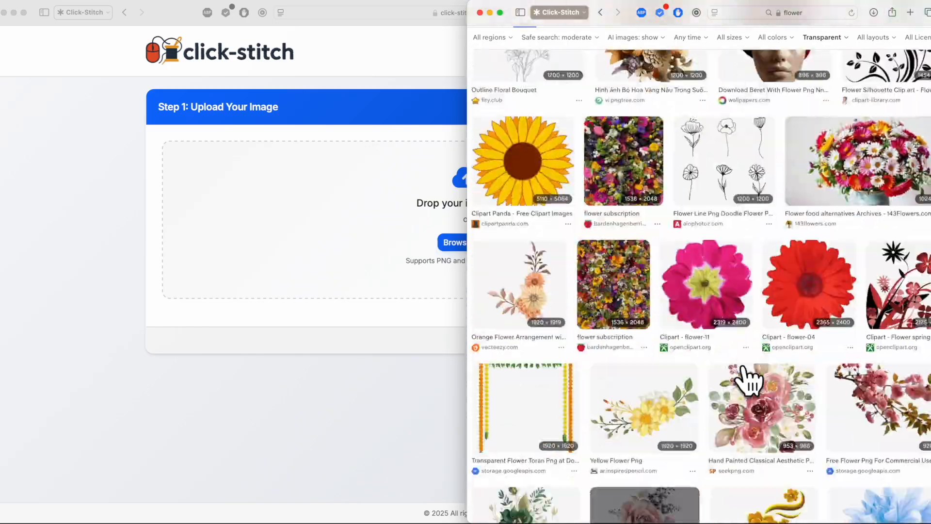
{"action": "left_click", "coordinate": [748, 381]}
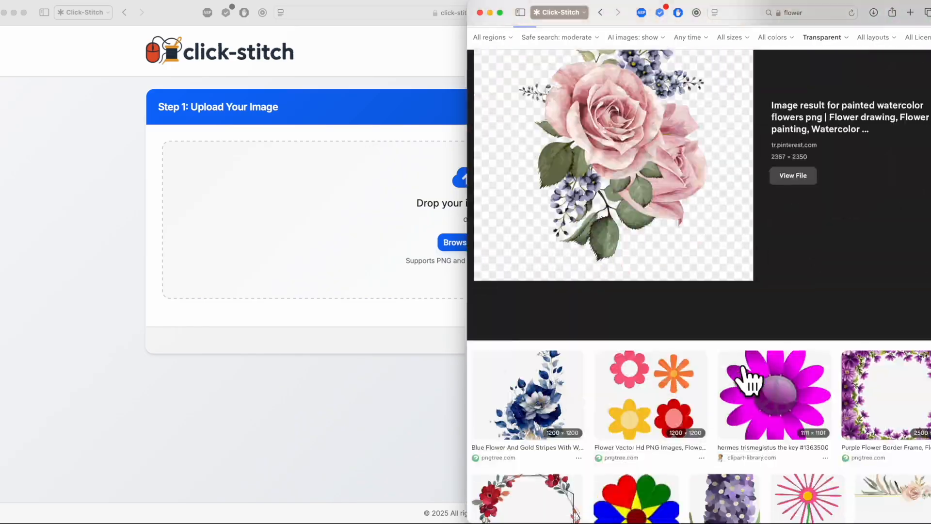
{"action": "scroll", "coordinate": [643, 127], "scroll_direction": "up", "scroll_amount": 2}
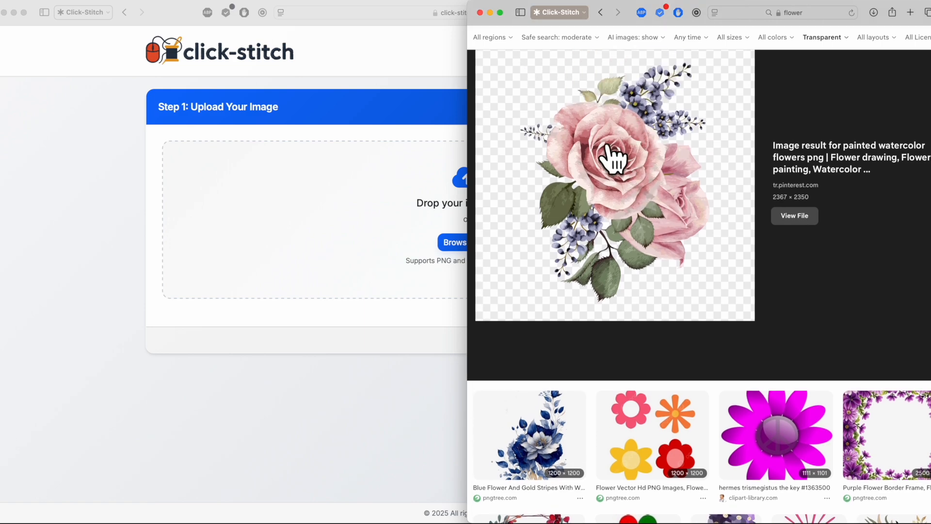
Upload the watercolor roses picture to click-stitch and use the original image without background removal
{"action": "left_click_drag", "start_coordinate": [606, 167], "coordinate": [401, 212]}
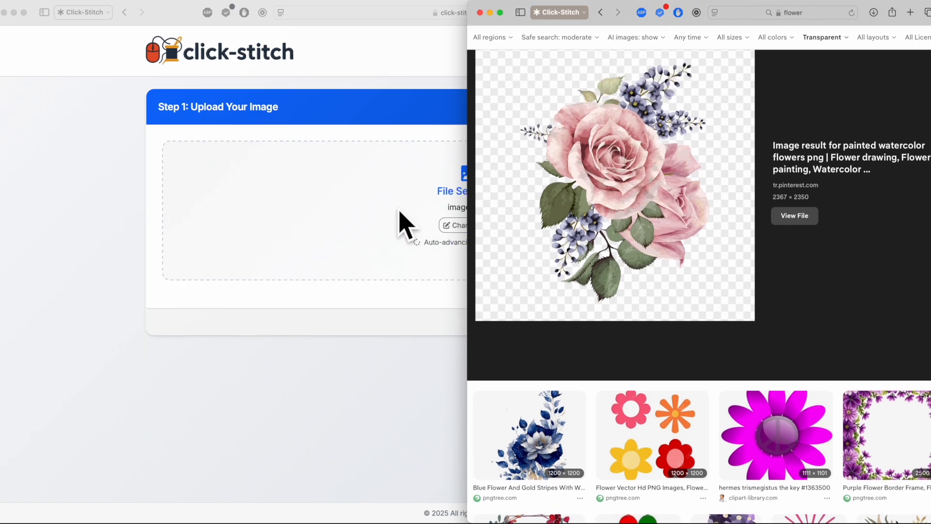
{"action": "left_click", "coordinate": [313, 364]}
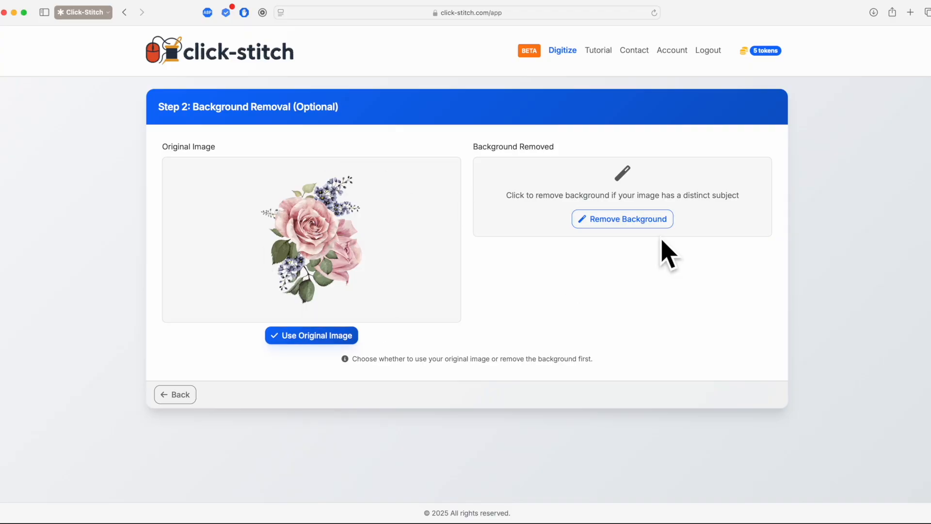
{"action": "left_click", "coordinate": [292, 334]}
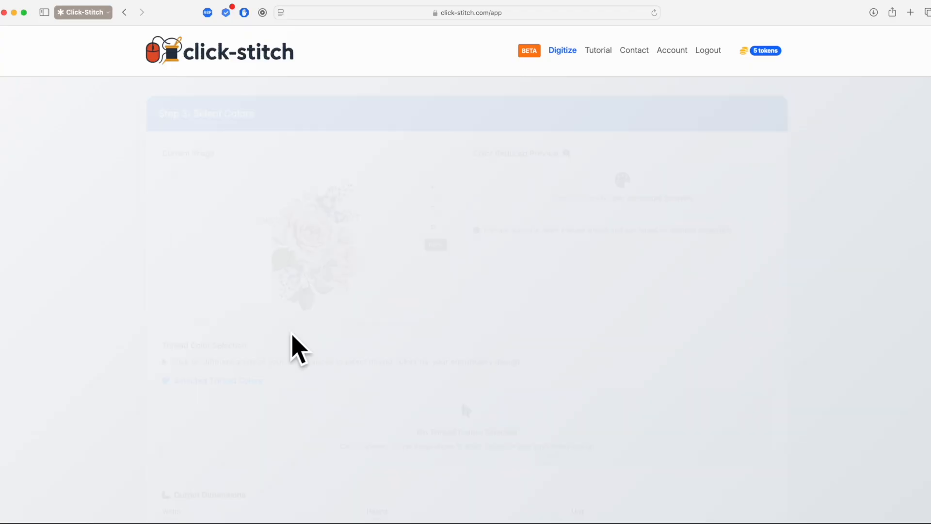
Pick dark green, sage, pale pink, rose and dark red threads from the image, set the width to 3 in, and continue to the stitch settings
{"action": "scroll", "coordinate": [322, 233], "scroll_direction": "up", "scroll_amount": 5}
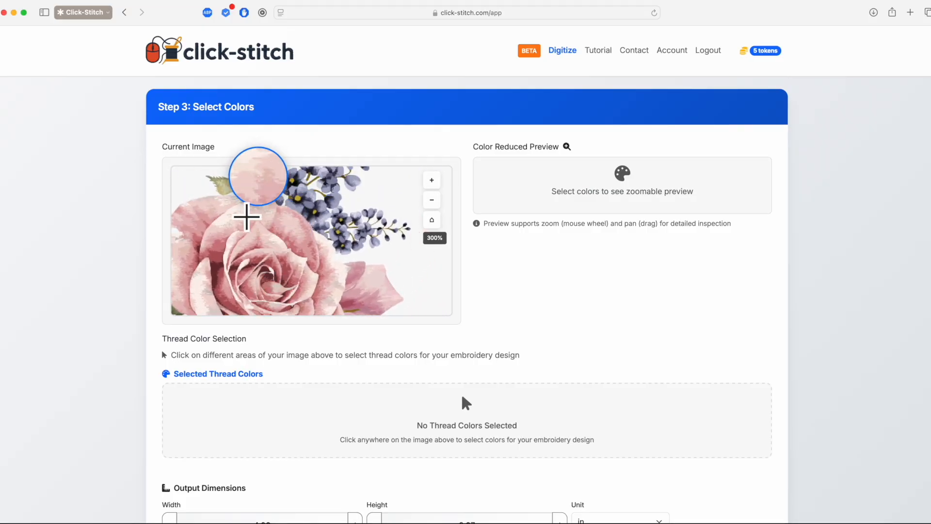
{"action": "left_click", "coordinate": [244, 214]}
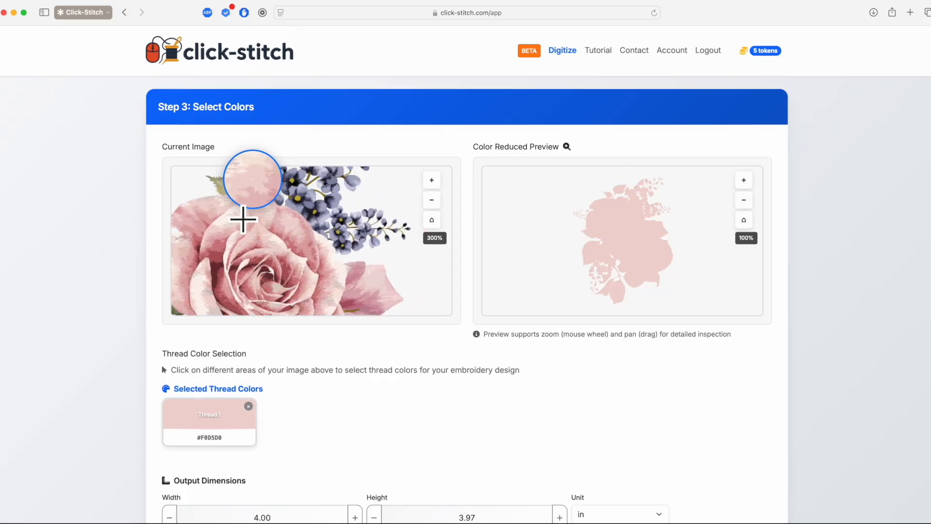
{"action": "left_click", "coordinate": [286, 270]}
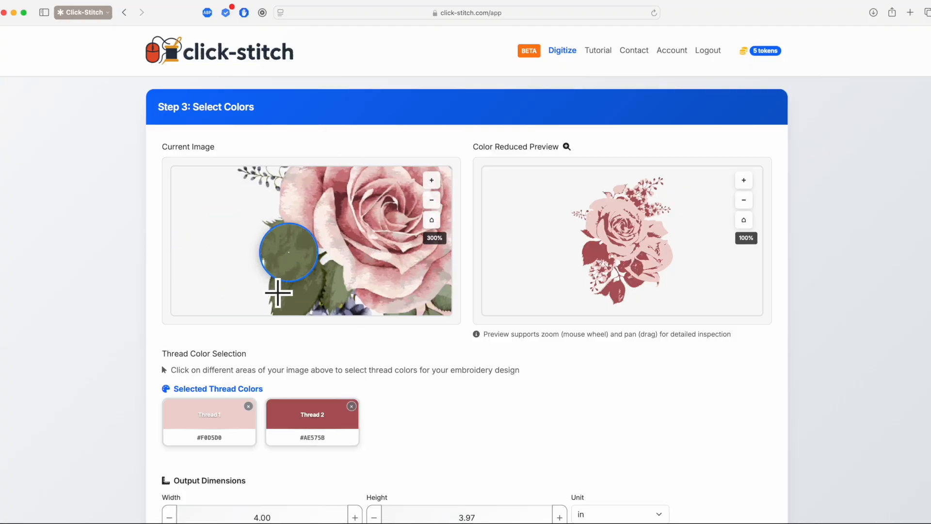
{"action": "left_click", "coordinate": [317, 277]}
{"action": "left_click", "coordinate": [338, 286]}
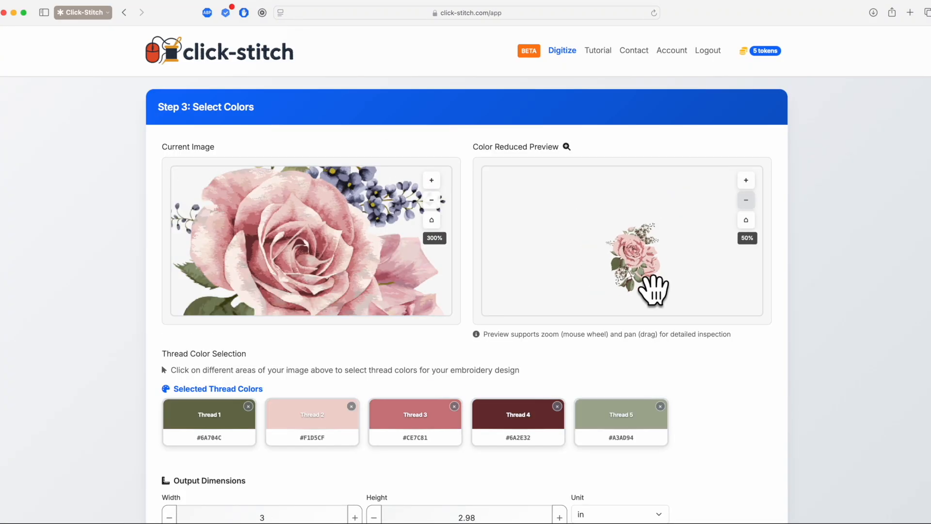
{"action": "scroll", "coordinate": [747, 407], "scroll_direction": "down", "scroll_amount": 5}
{"action": "left_click", "coordinate": [753, 448]}
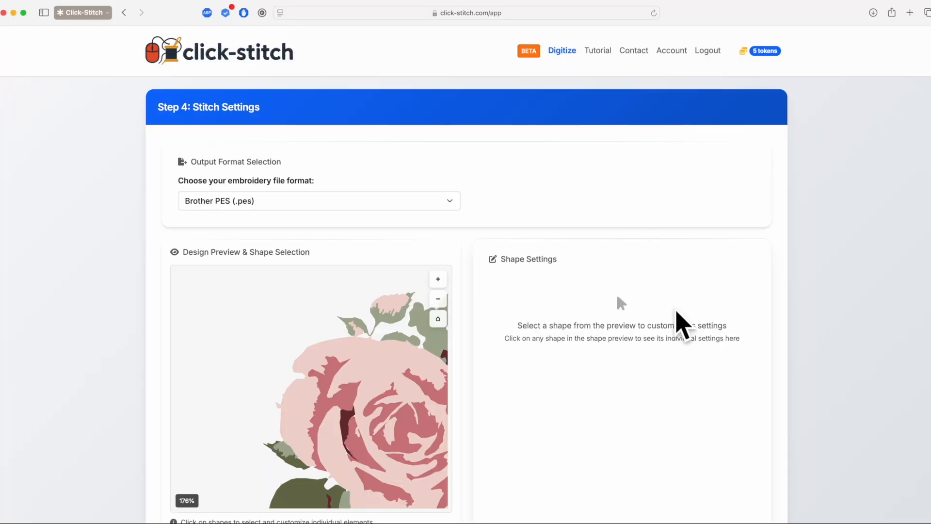
Select the five dark red shapes in the flower, leaves and stem together and recolor them to rose pink
{"action": "scroll", "coordinate": [136, 272], "scroll_direction": "down", "scroll_amount": 3}
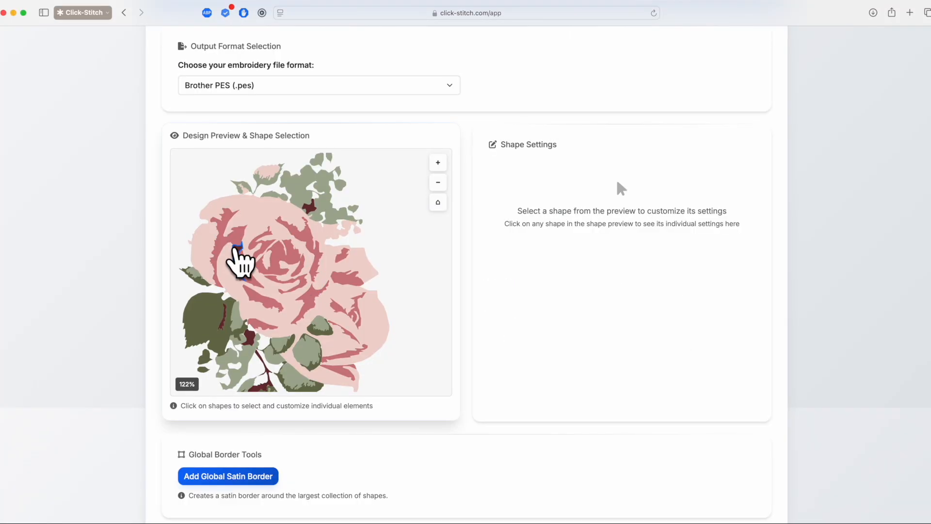
{"action": "left_click", "coordinate": [237, 258]}
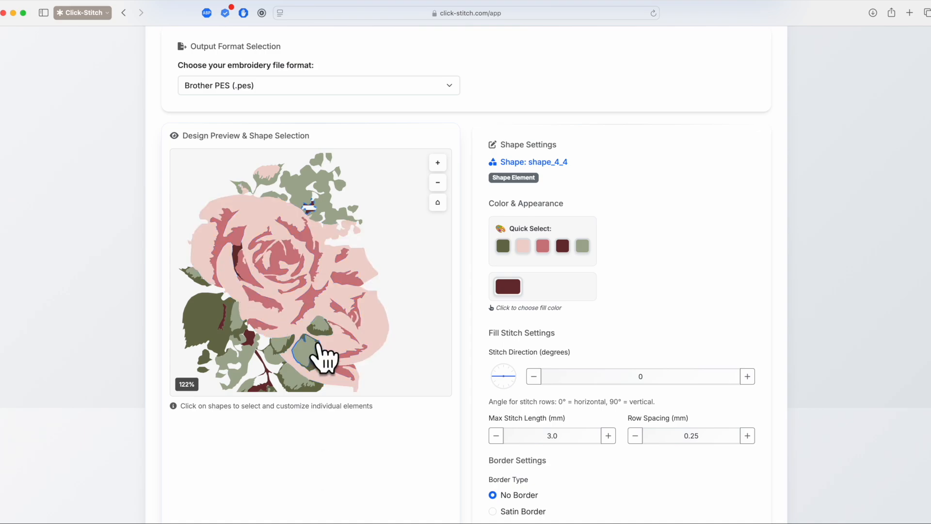
{"action": "scroll", "coordinate": [320, 357], "scroll_direction": "down", "scroll_amount": 3}
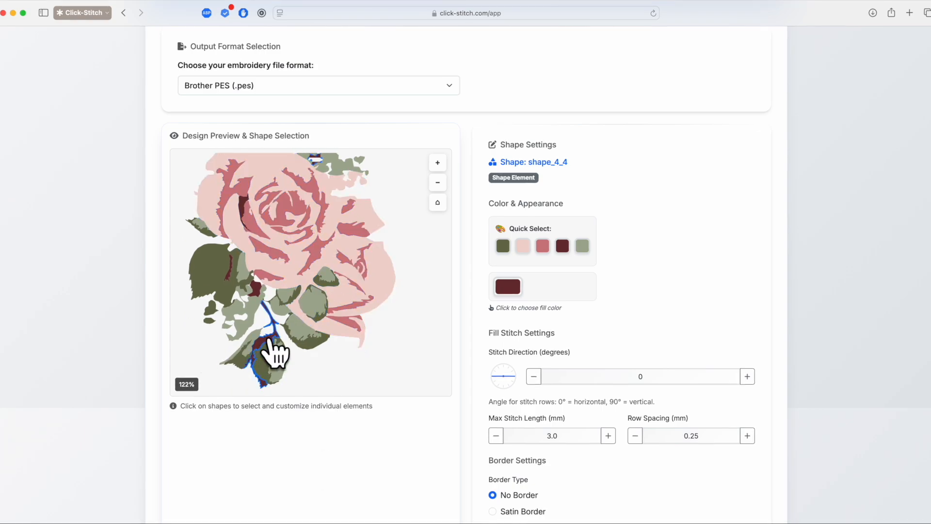
{"action": "left_click", "coordinate": [244, 204], "text": "shift"}
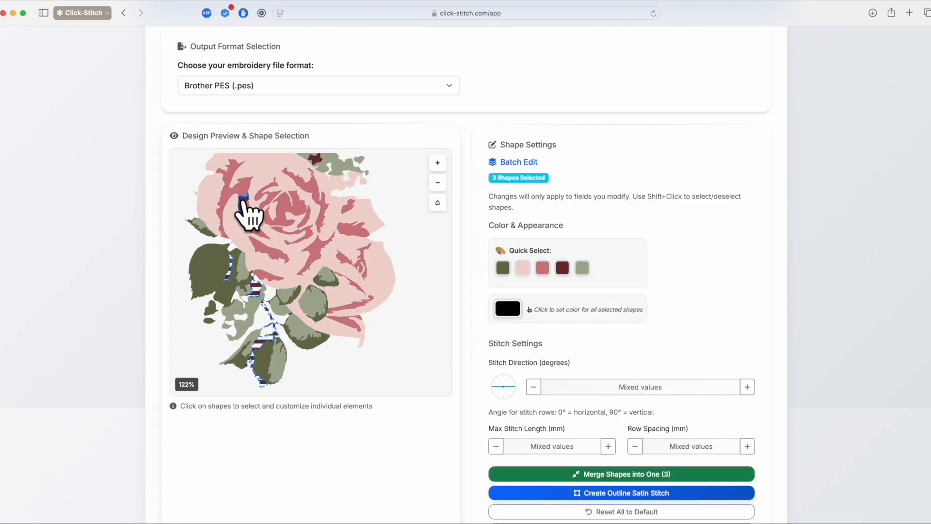
{"action": "left_click", "coordinate": [542, 268]}
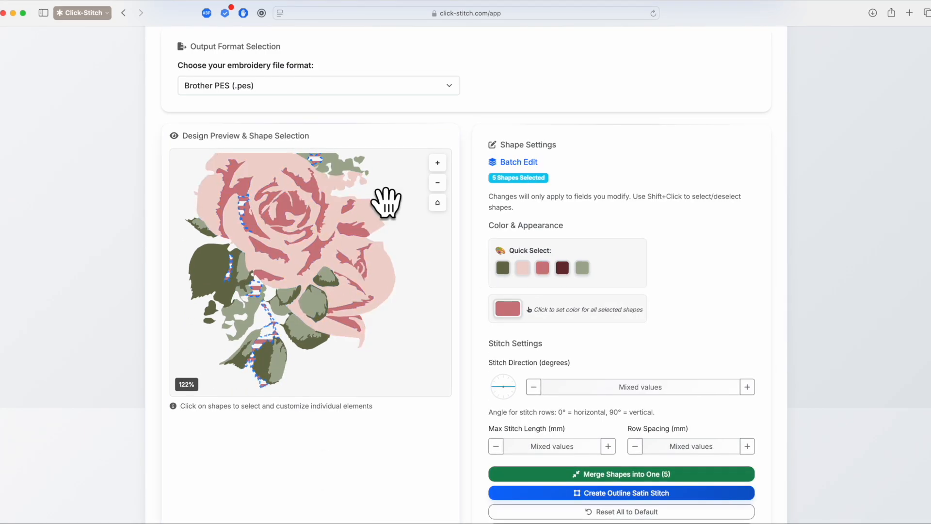
Recolor the rose pink pieces among the lower leaves and stem to match the surrounding greens
{"action": "left_click", "coordinate": [405, 240]}
{"action": "scroll", "coordinate": [380, 269], "scroll_direction": "down", "scroll_amount": 1}
{"action": "left_click", "coordinate": [328, 349]}
{"action": "left_click", "coordinate": [229, 246]}
{"action": "left_click", "coordinate": [256, 267]}
{"action": "left_click_drag", "start_coordinate": [296, 359], "coordinate": [287, 393]}
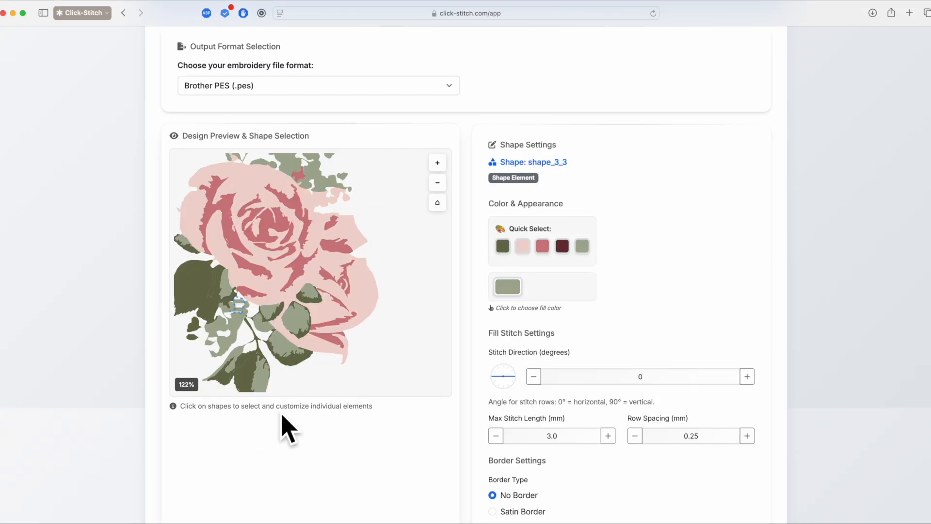
Merge the neighboring dark green shapes of the large leaf into one, and likewise the adjoining sage green shapes
{"action": "mouse_move", "coordinate": [392, 158]}
{"action": "left_mouse_down"}
{"action": "mouse_move", "coordinate": [382, 247]}
{"action": "mouse_move", "coordinate": [392, 167]}
{"action": "left_mouse_up"}
{"action": "scroll", "coordinate": [247, 371], "scroll_direction": "up", "scroll_amount": 5}
{"action": "left_click_drag", "start_coordinate": [268, 335], "coordinate": [291, 291]}
{"action": "left_click", "coordinate": [305, 273]}
{"action": "left_click", "coordinate": [252, 339], "text": "shift"}
{"action": "left_click", "coordinate": [620, 473]}
{"action": "left_click", "coordinate": [247, 271]}
{"action": "left_click", "coordinate": [330, 301], "text": "shift"}
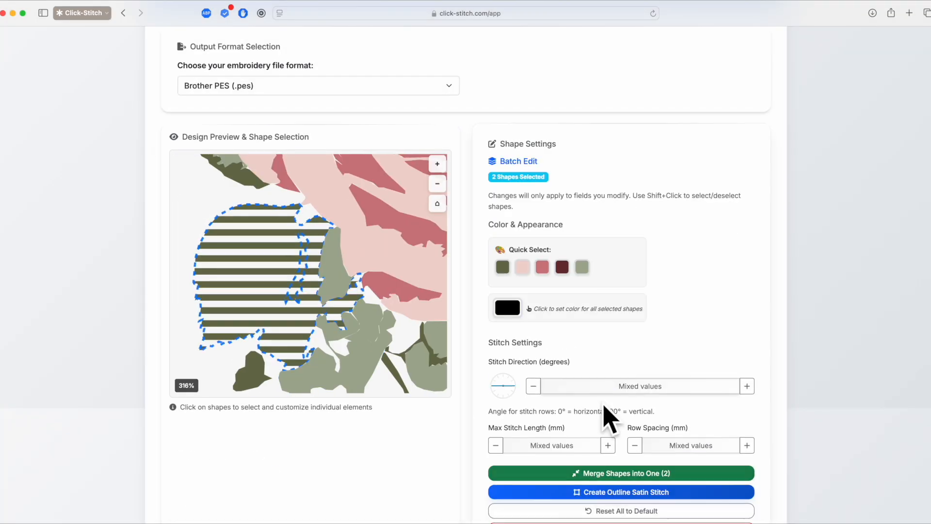
{"action": "left_click", "coordinate": [621, 472]}
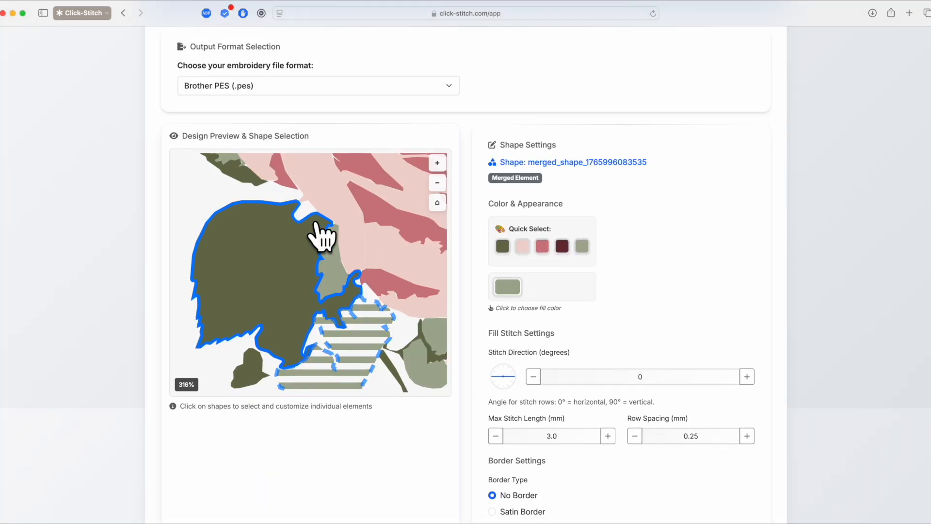
Process the rose design and generate its embroidery file, agreeing to use 1 token
{"action": "scroll", "coordinate": [334, 240], "scroll_direction": "up", "scroll_amount": 3}
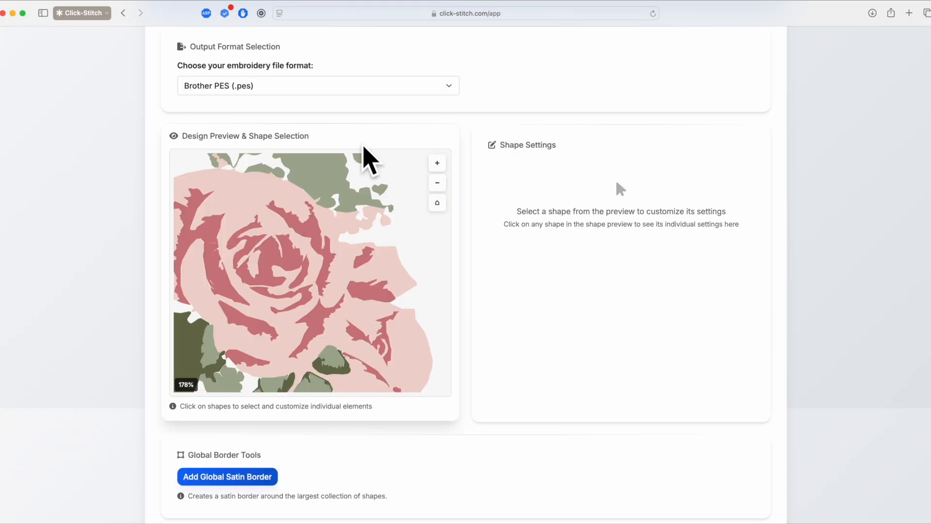
{"action": "scroll", "coordinate": [363, 284], "scroll_direction": "down", "scroll_amount": 3}
{"action": "scroll", "coordinate": [374, 333], "scroll_direction": "up", "scroll_amount": 3}
{"action": "scroll", "coordinate": [582, 388], "scroll_direction": "down", "scroll_amount": 3}
{"action": "left_click", "coordinate": [749, 451]}
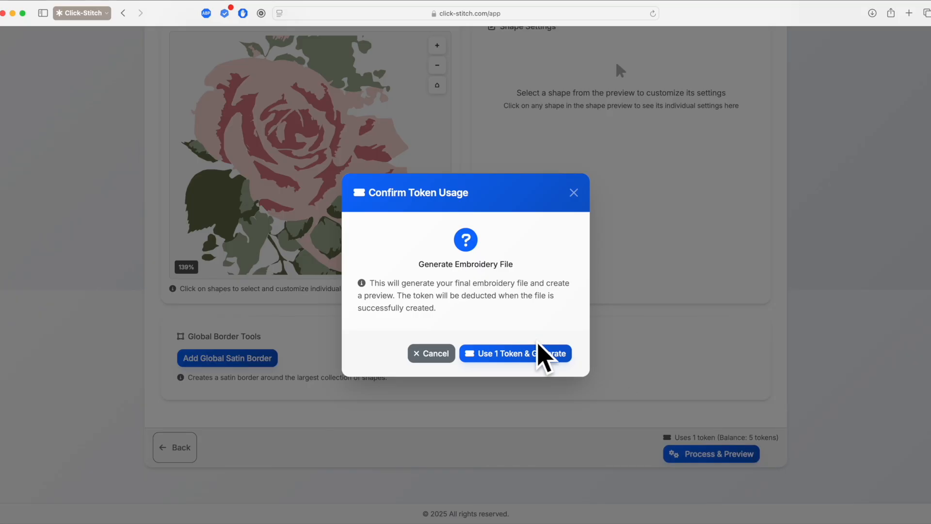
{"action": "left_click", "coordinate": [510, 354]}
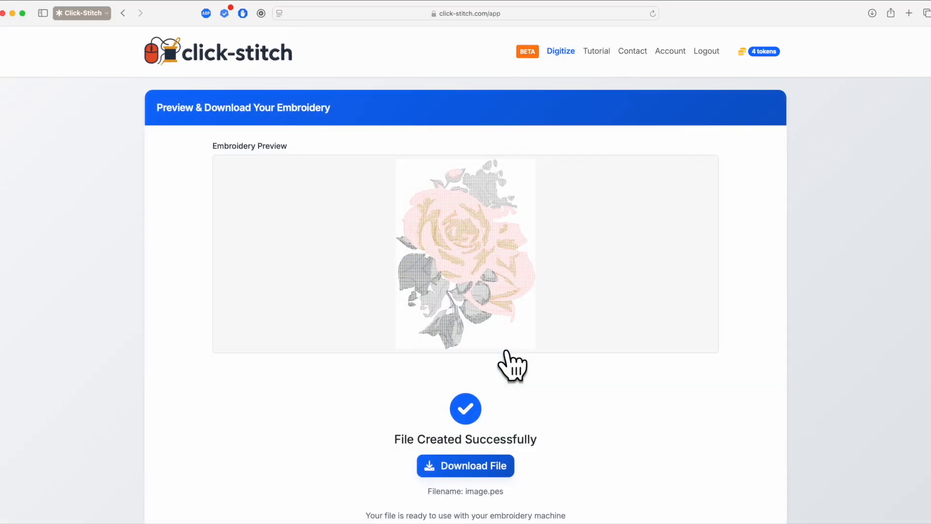
Inspect the detailed embroidery preview of the roses and download the file image.pes
{"action": "left_click", "coordinate": [567, 291]}
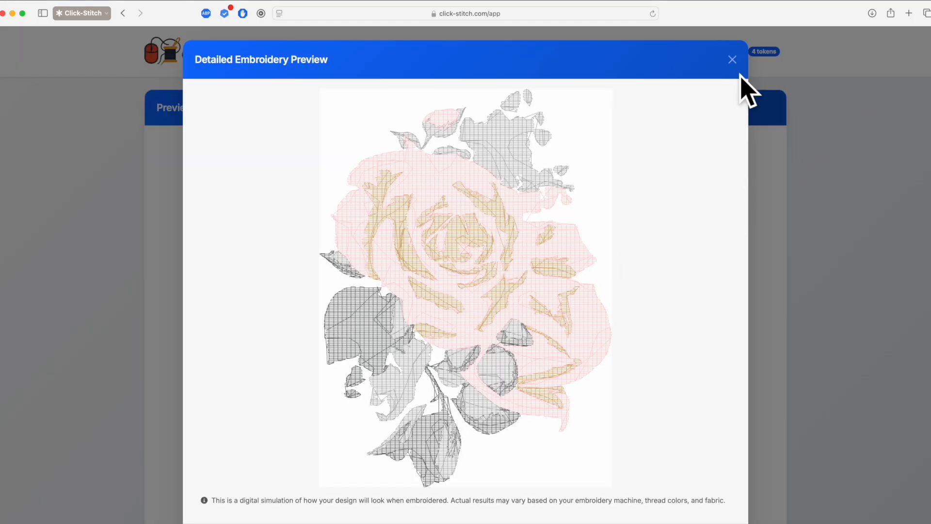
{"action": "left_click", "coordinate": [731, 60]}
{"action": "scroll", "coordinate": [655, 316], "scroll_direction": "down", "scroll_amount": 2}
{"action": "left_click", "coordinate": [485, 413]}
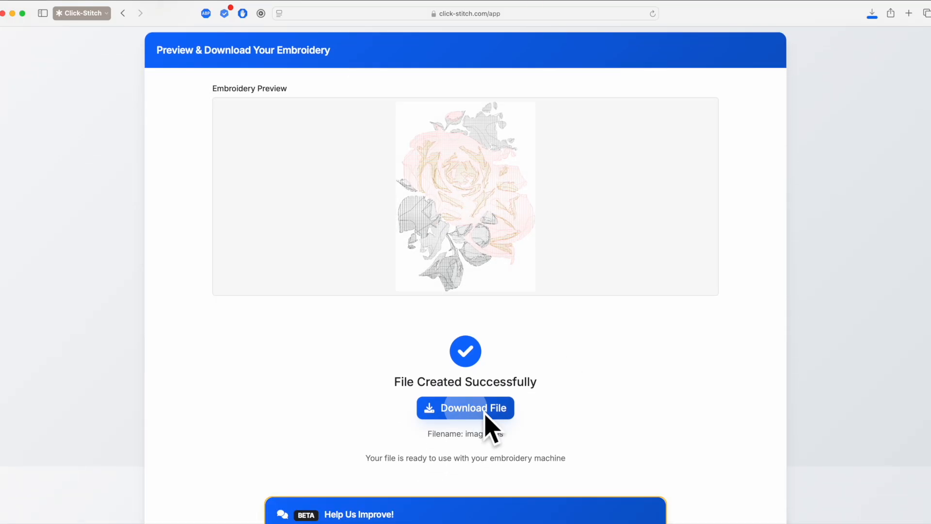